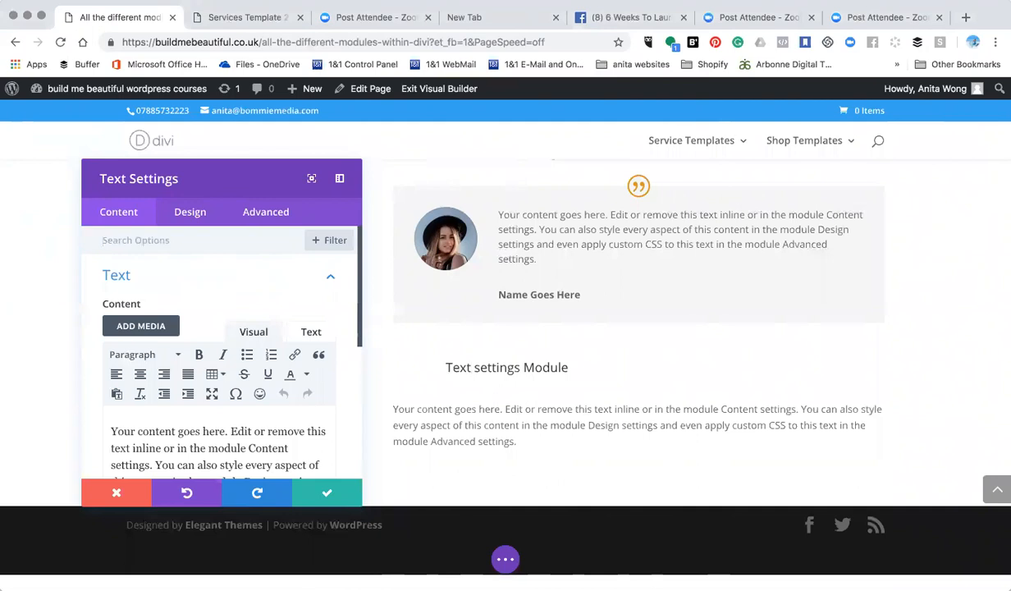
Split the opening sentence "Your content goes here." into its own paragraph in the text module's content
scroll(244, 376, down, 2)
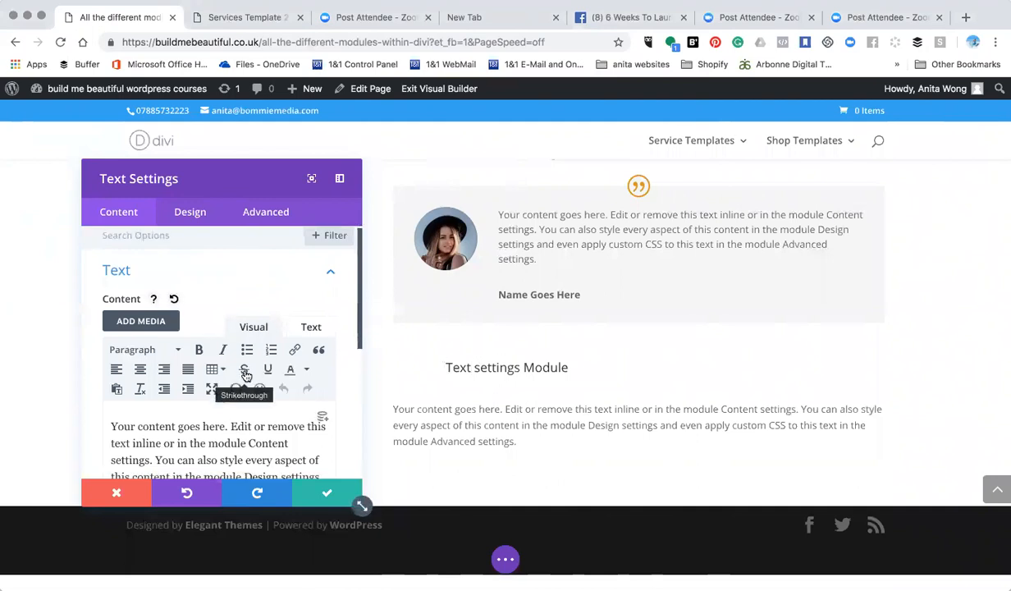
click(407, 422)
drag(393, 408, 518, 442)
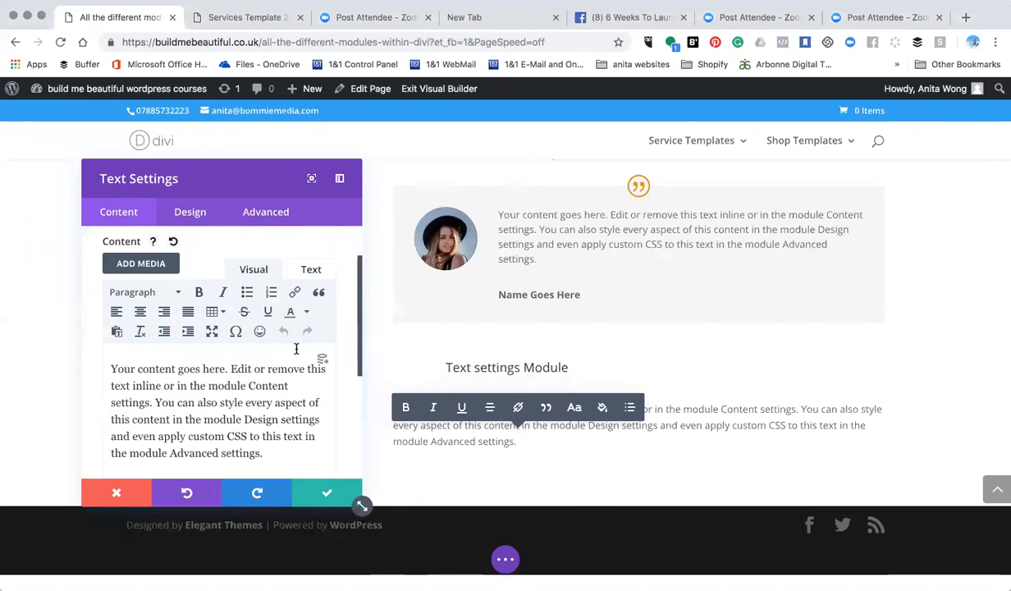
scroll(296, 349, down, 1)
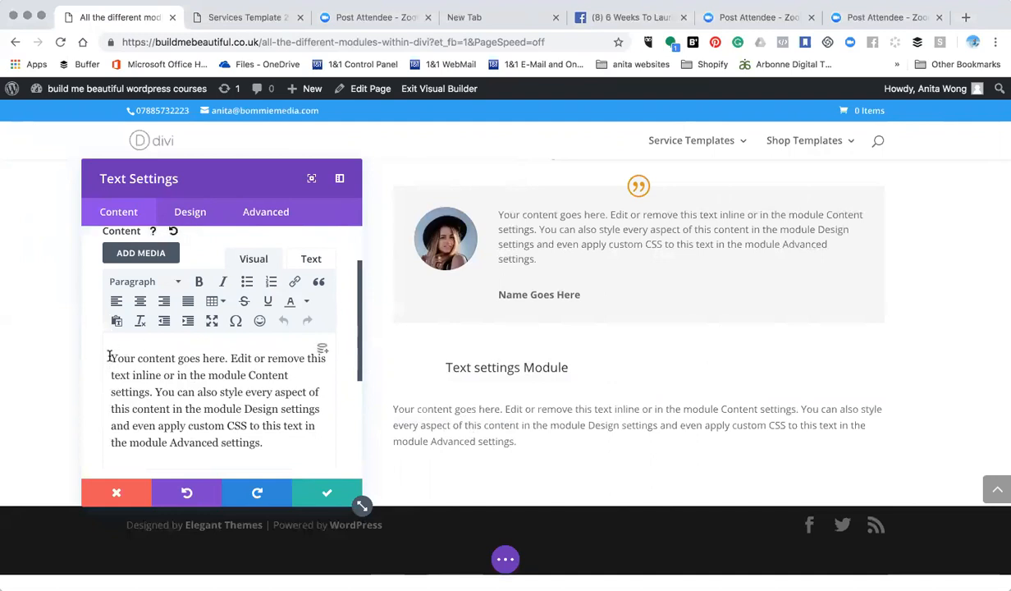
drag(109, 356, 227, 358)
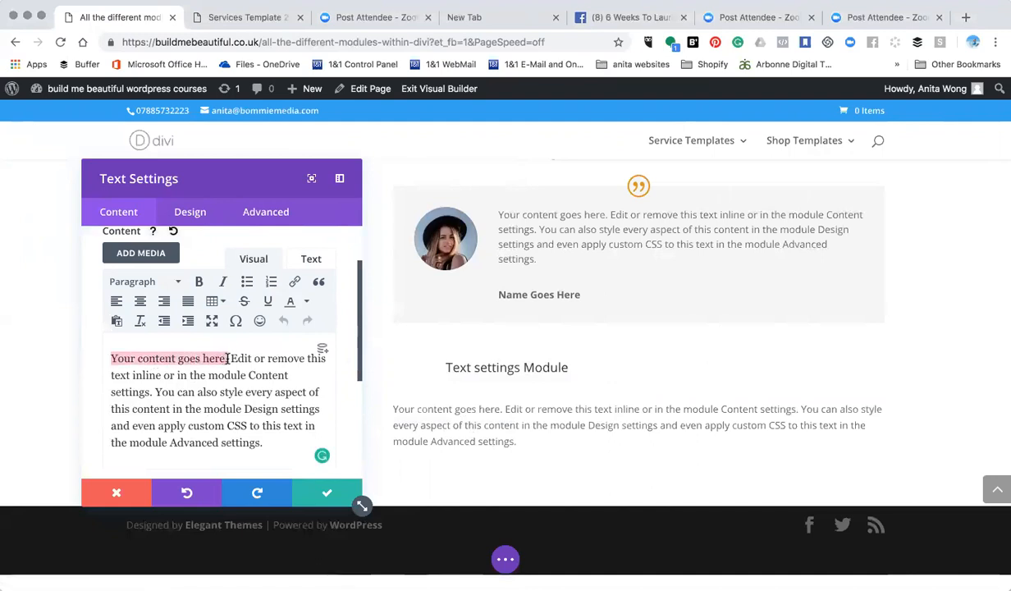
click(229, 359)
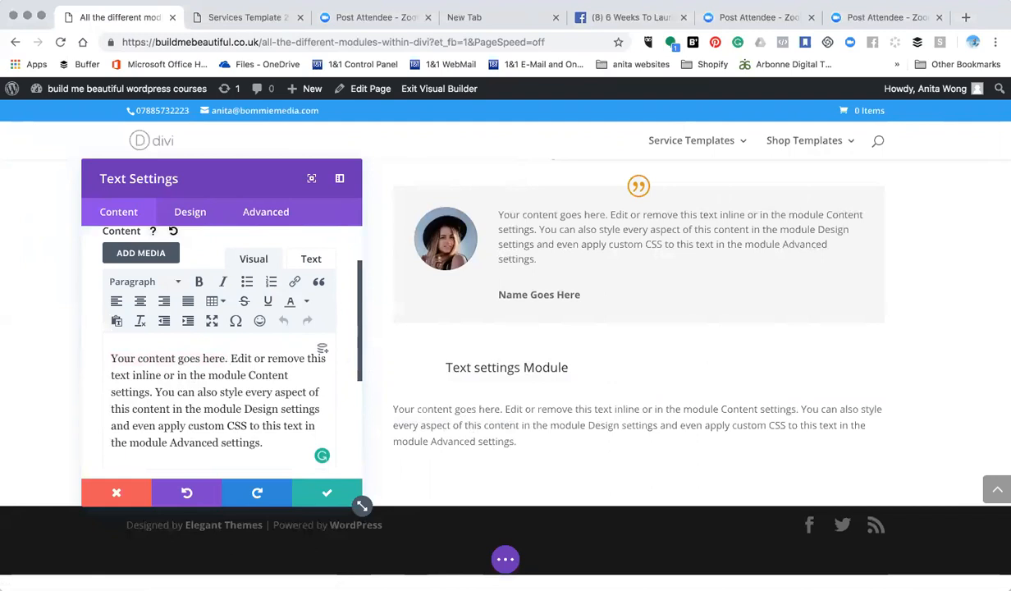
key(Return)
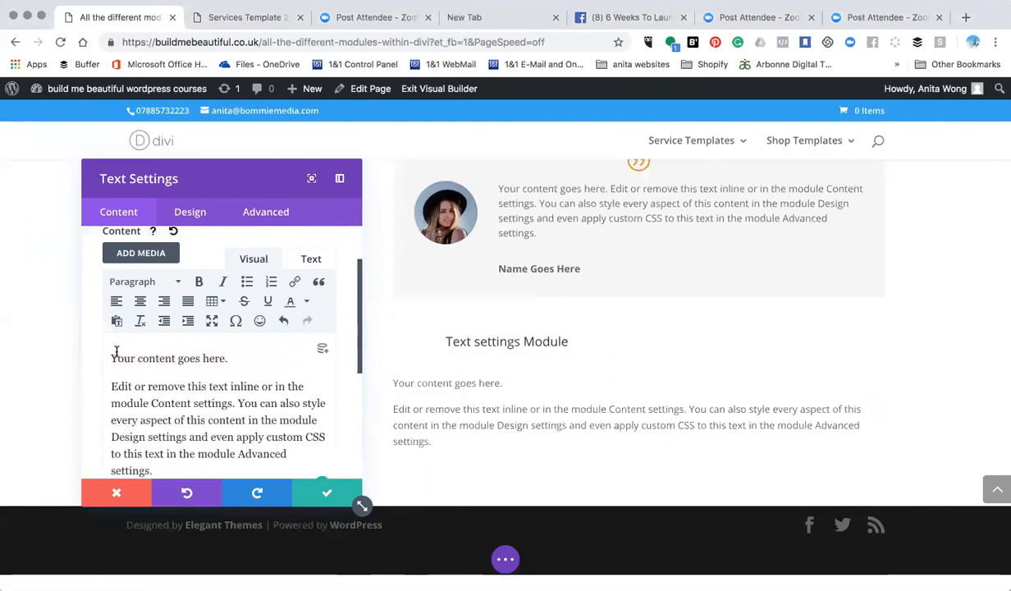
Format the "Your content goes here." line as Heading 2
drag(109, 358, 226, 360)
click(178, 283)
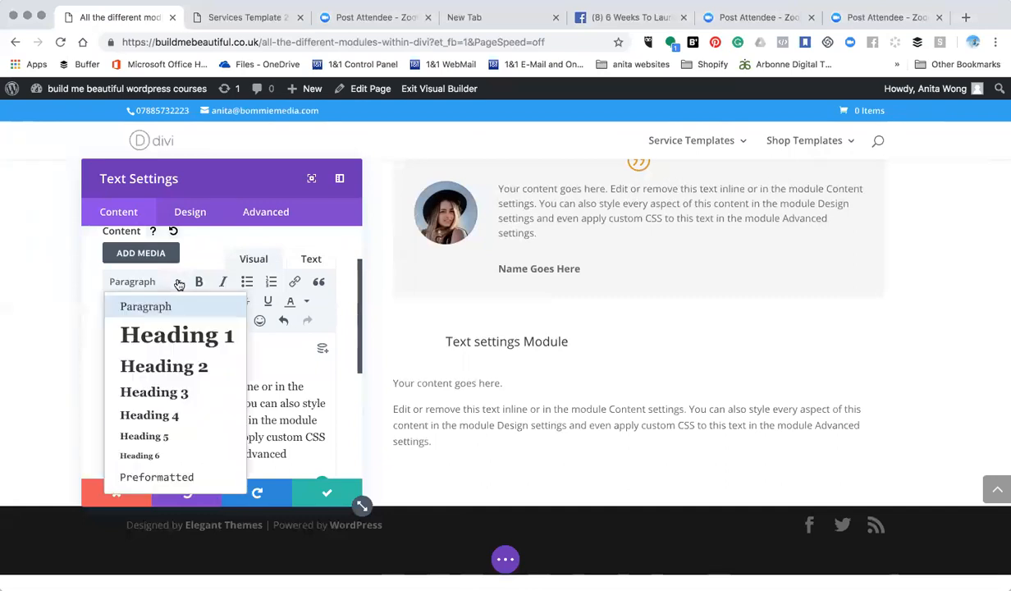
click(163, 368)
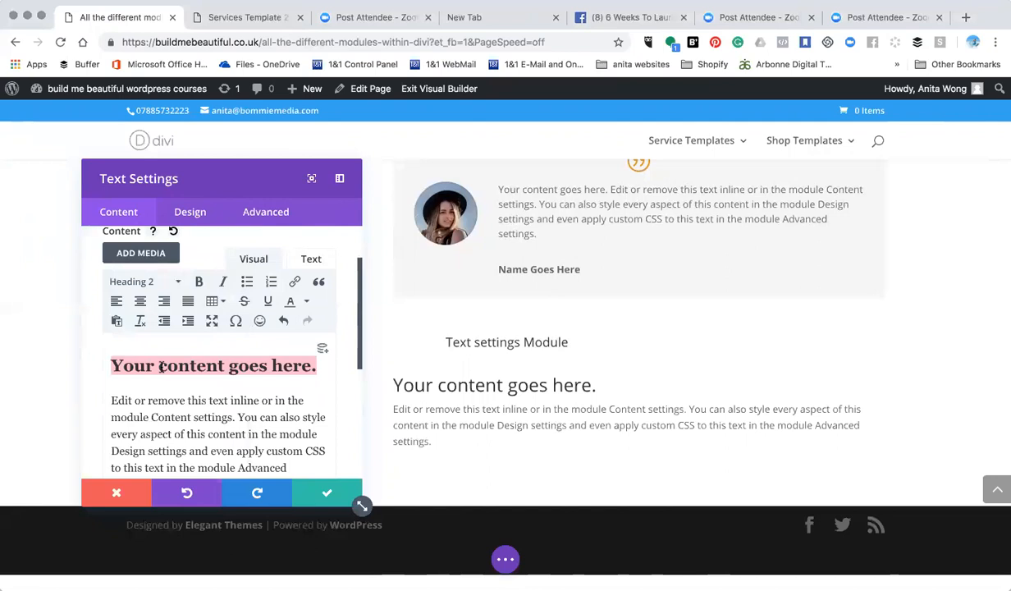
Check which text styles are applied to the heading line and to the body paragraph below it
drag(109, 389, 287, 469)
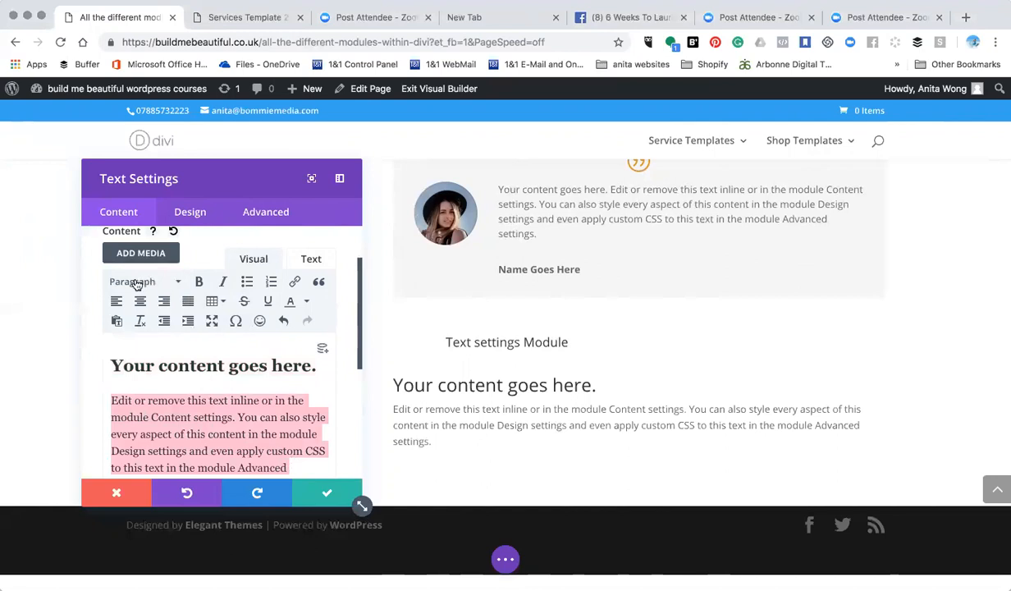
drag(109, 366, 316, 367)
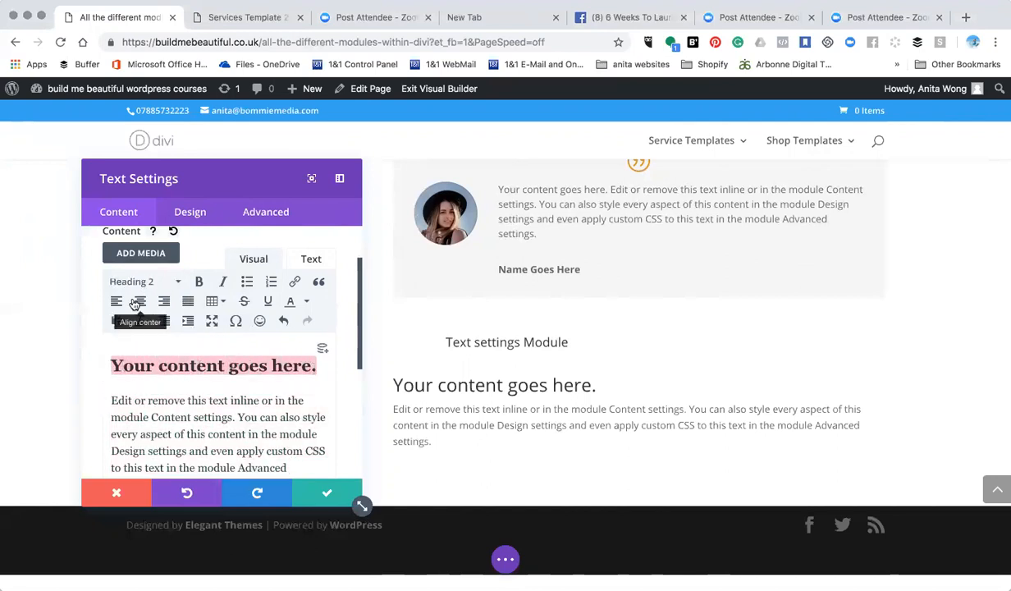
click(111, 401)
drag(129, 404, 359, 462)
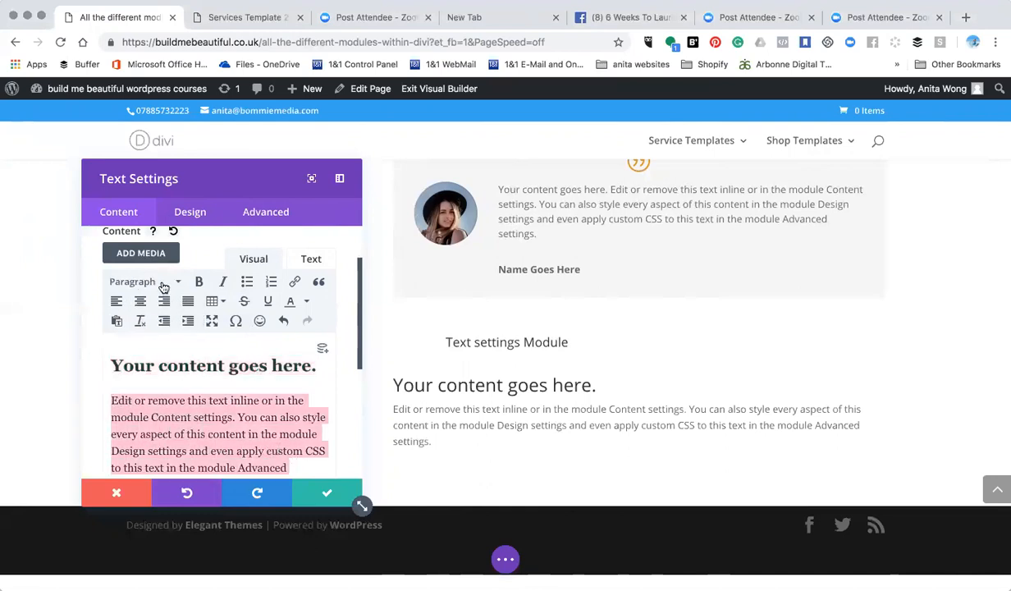
click(136, 402)
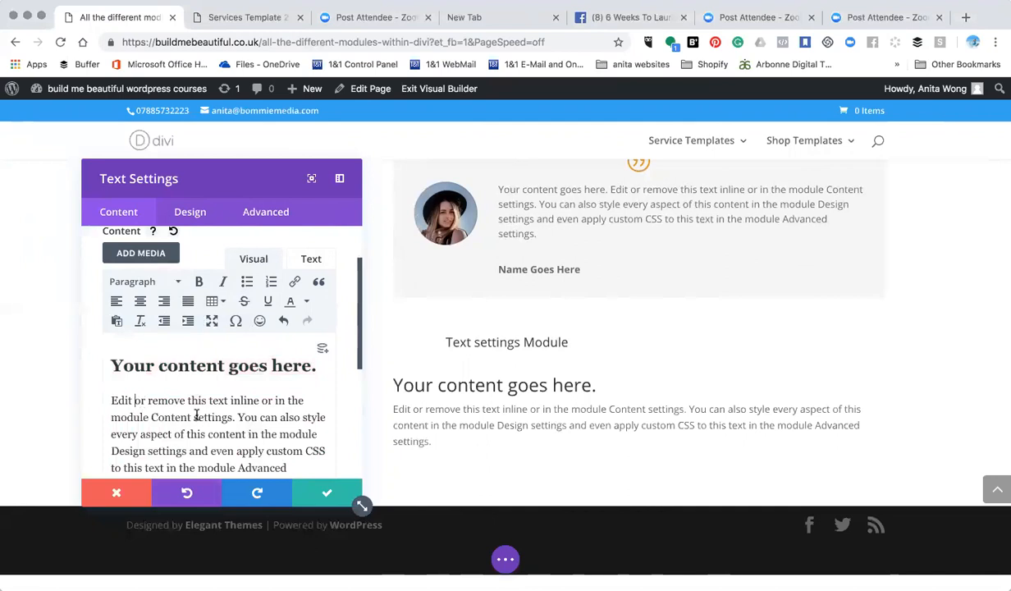
Split "Edit or remove this text inline or in the module Content settings." into its own paragraph and format it as Heading 3
click(238, 417)
key(Return)
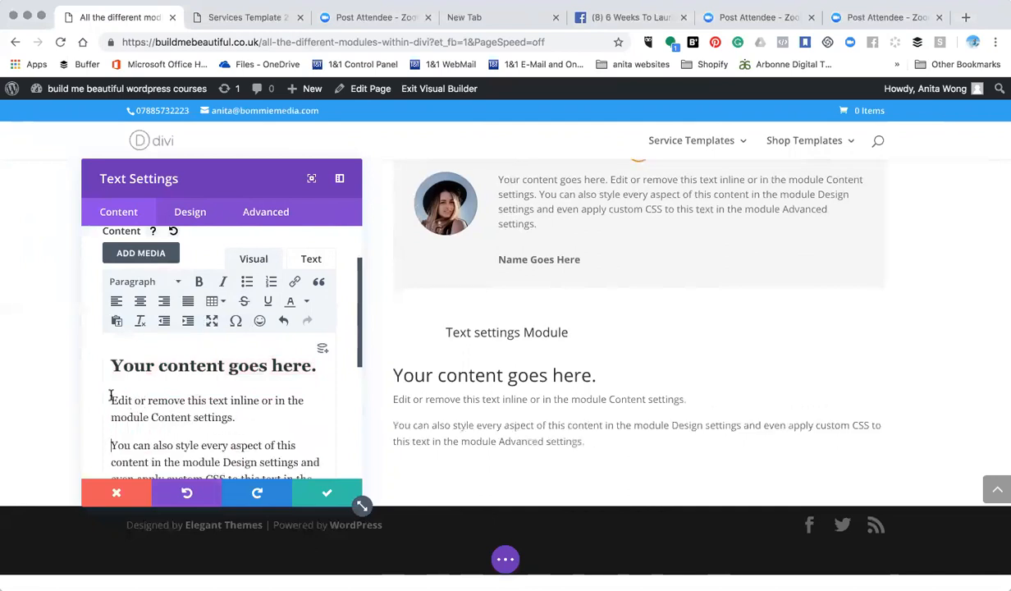
drag(110, 394, 236, 417)
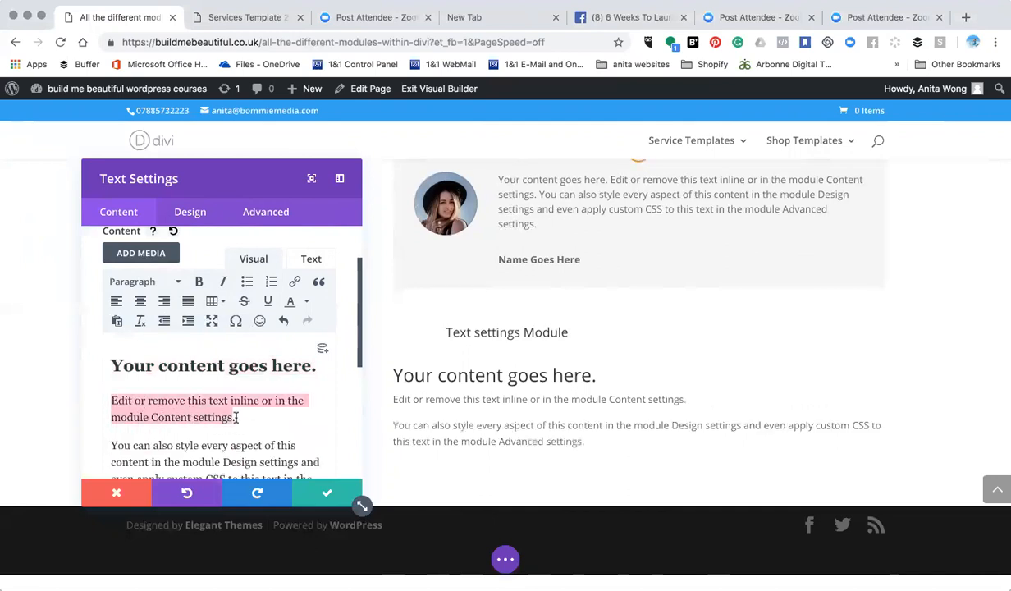
click(180, 283)
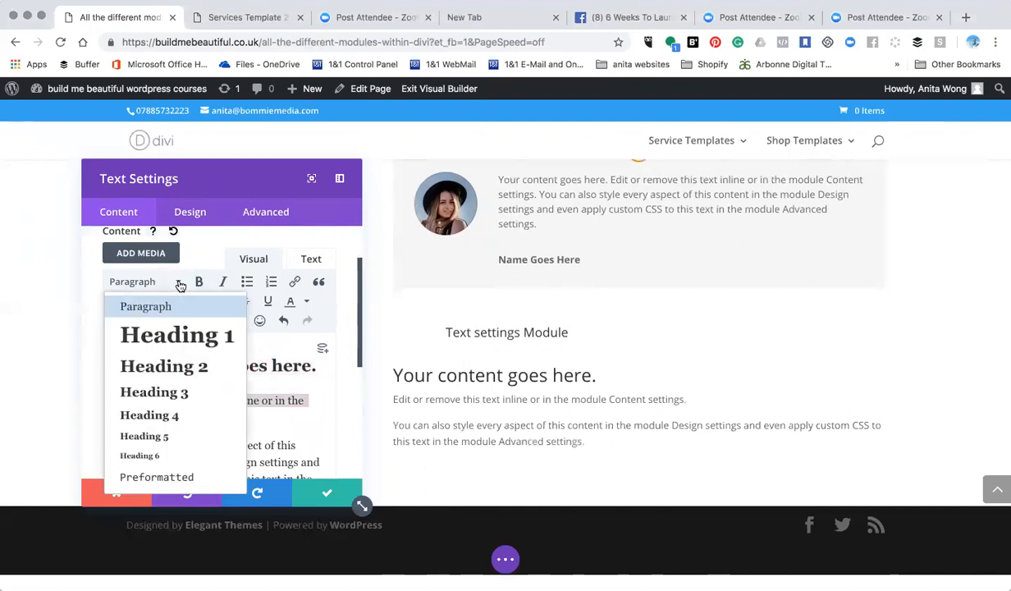
click(158, 390)
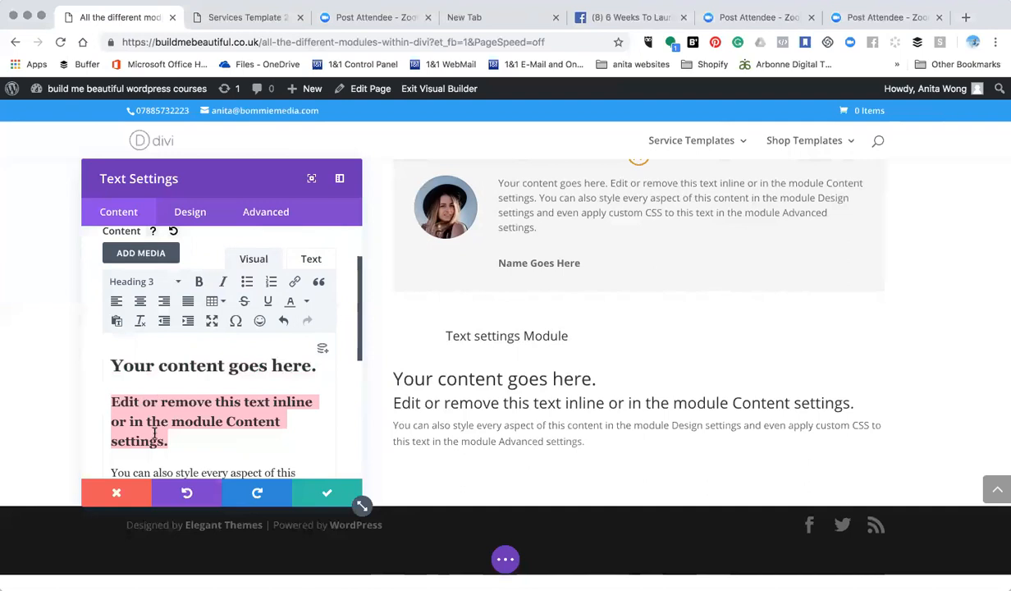
scroll(150, 419, down, 5)
scroll(154, 433, up, 3)
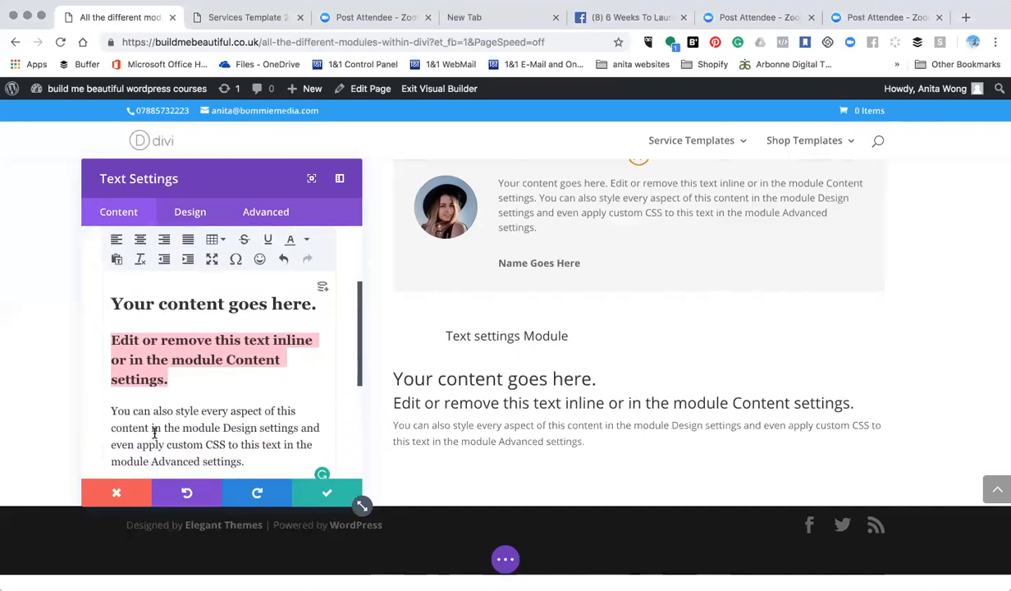
click(92, 361)
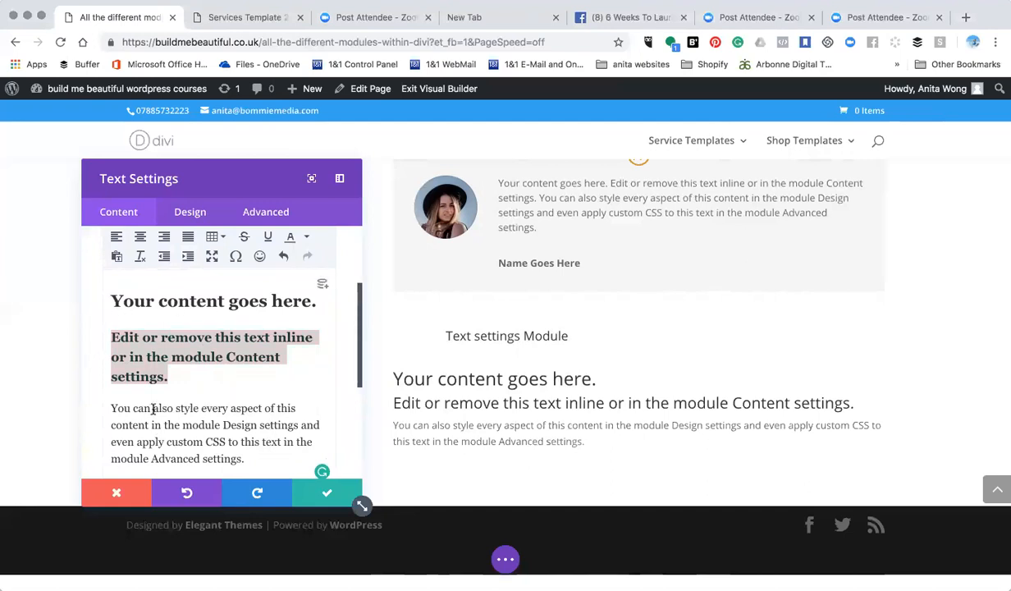
scroll(91, 368, up, 3)
scroll(90, 368, up, 2)
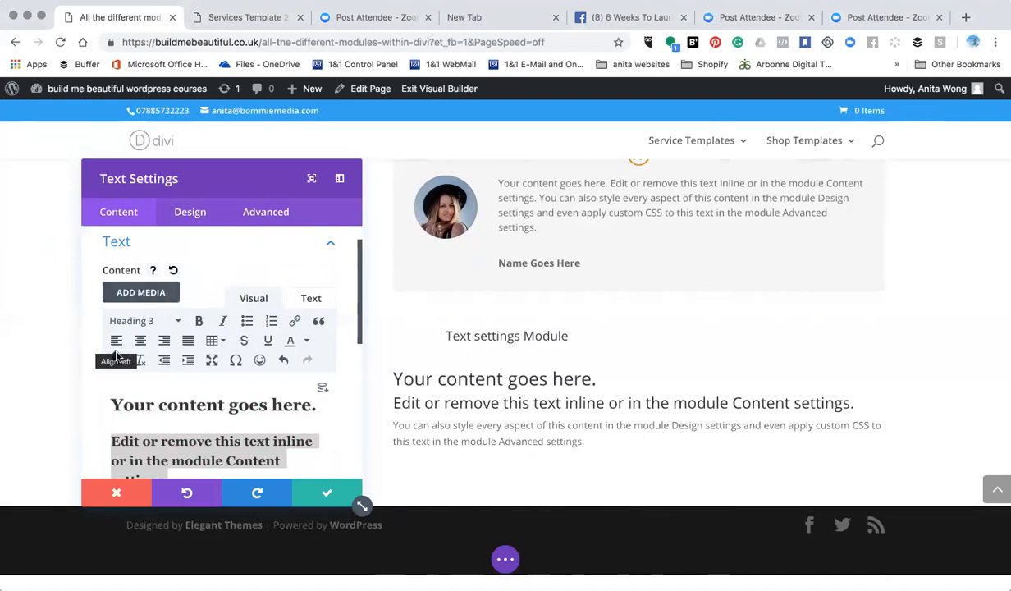
Look over the body text design options of the text module, including font, weight and style
click(189, 213)
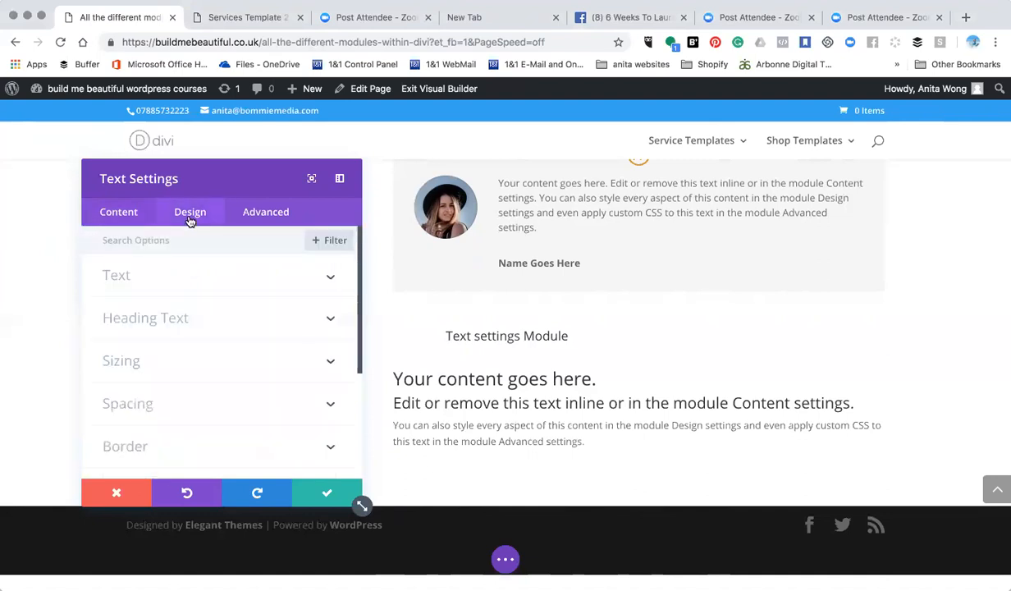
click(118, 277)
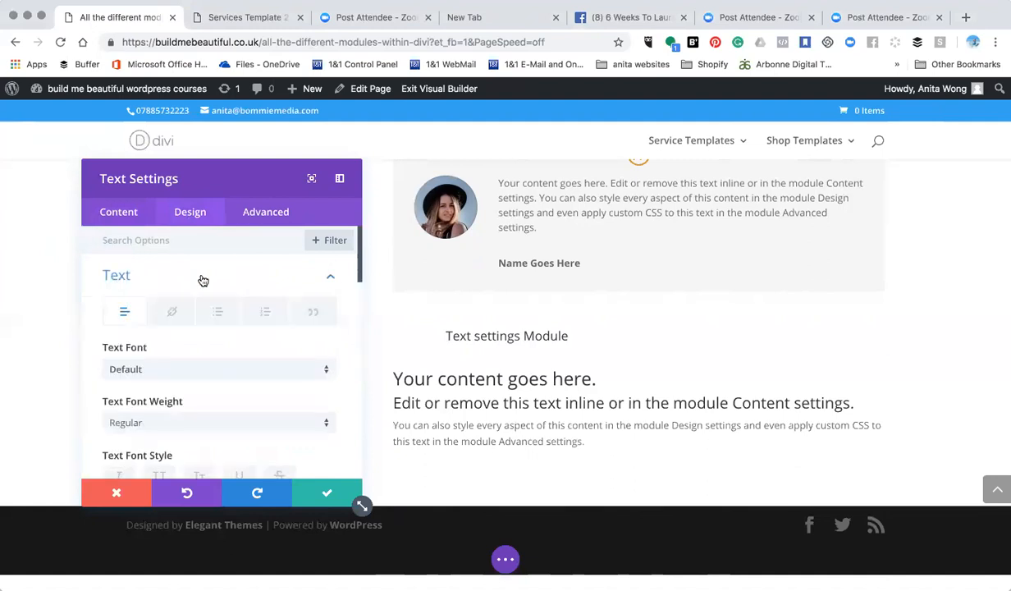
click(327, 277)
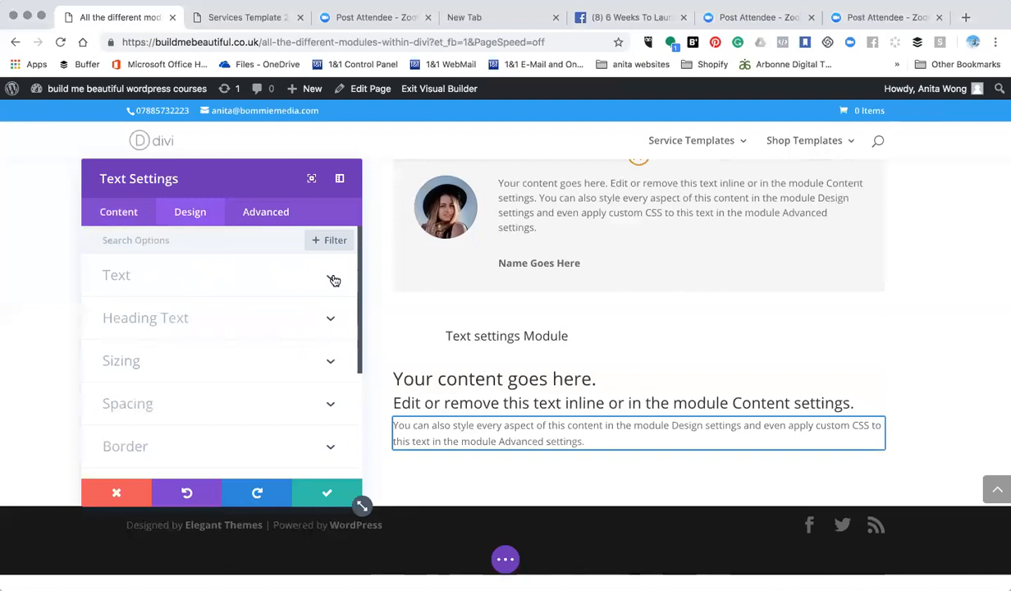
Set the module's Heading 2 font to Muli and its font weight to Semi Bold
click(329, 320)
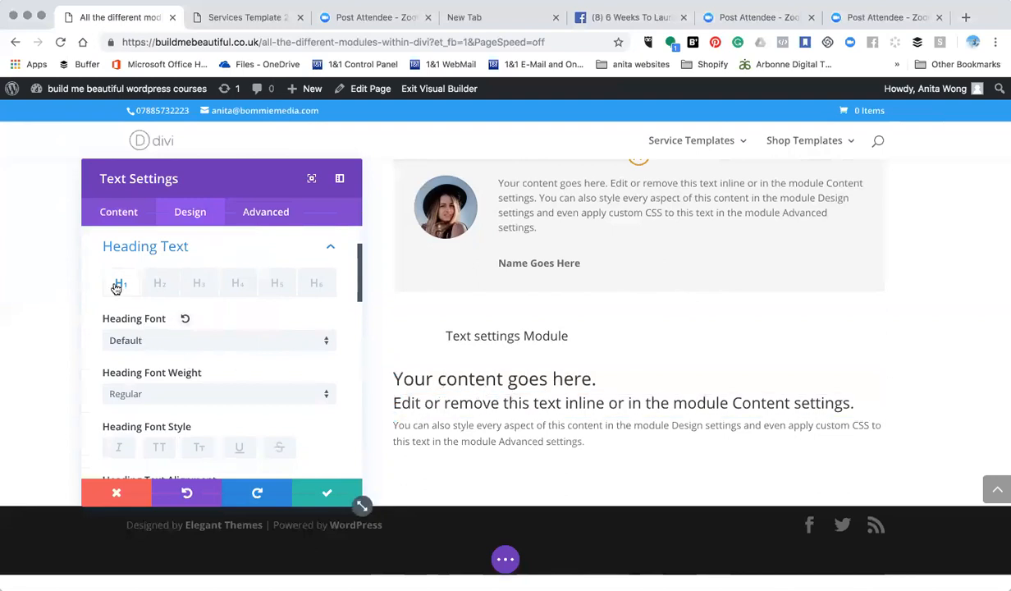
click(159, 289)
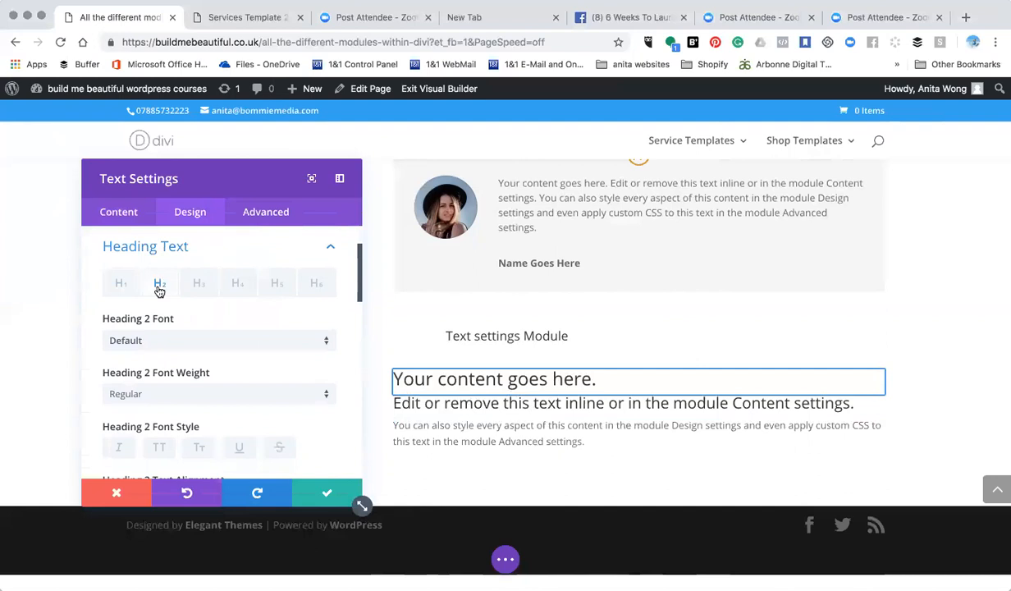
click(140, 339)
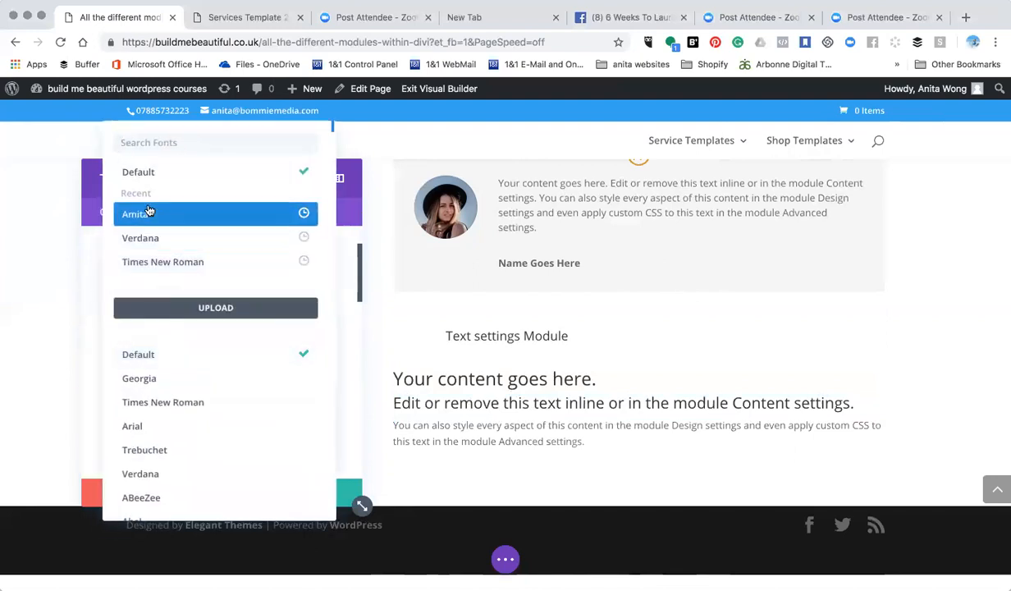
text(muli)
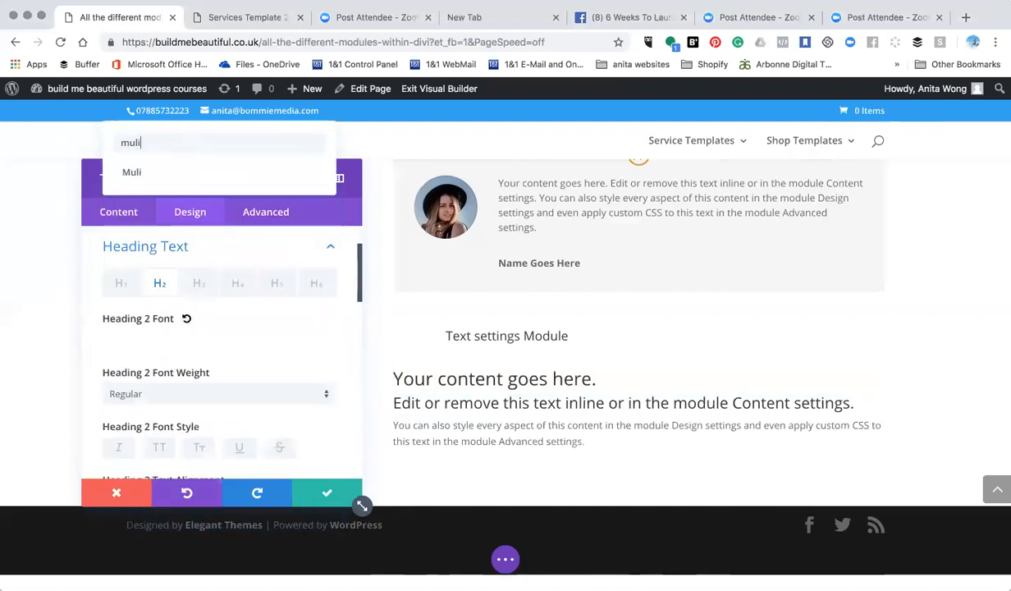
click(133, 175)
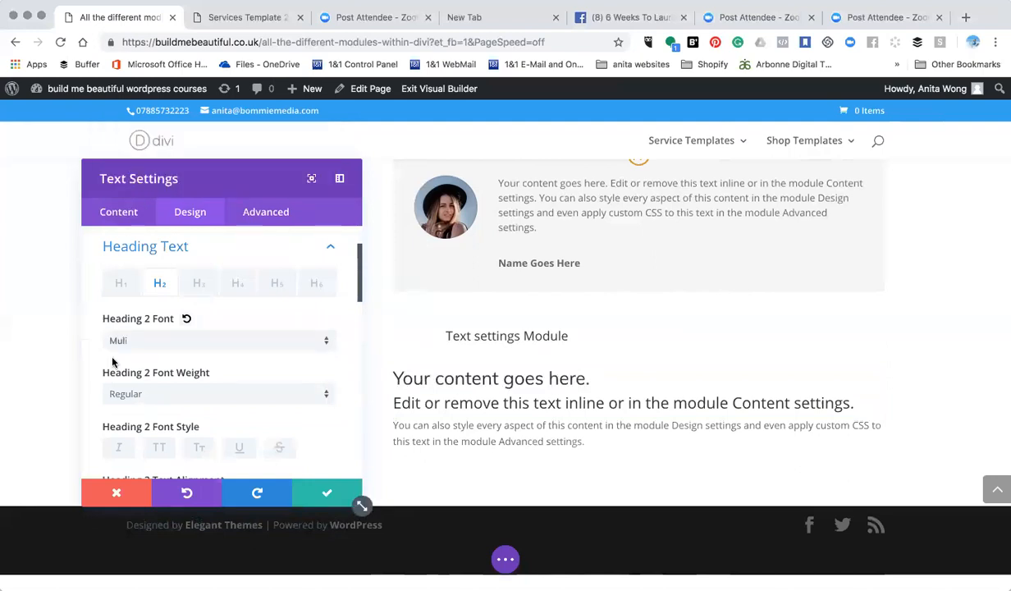
click(134, 393)
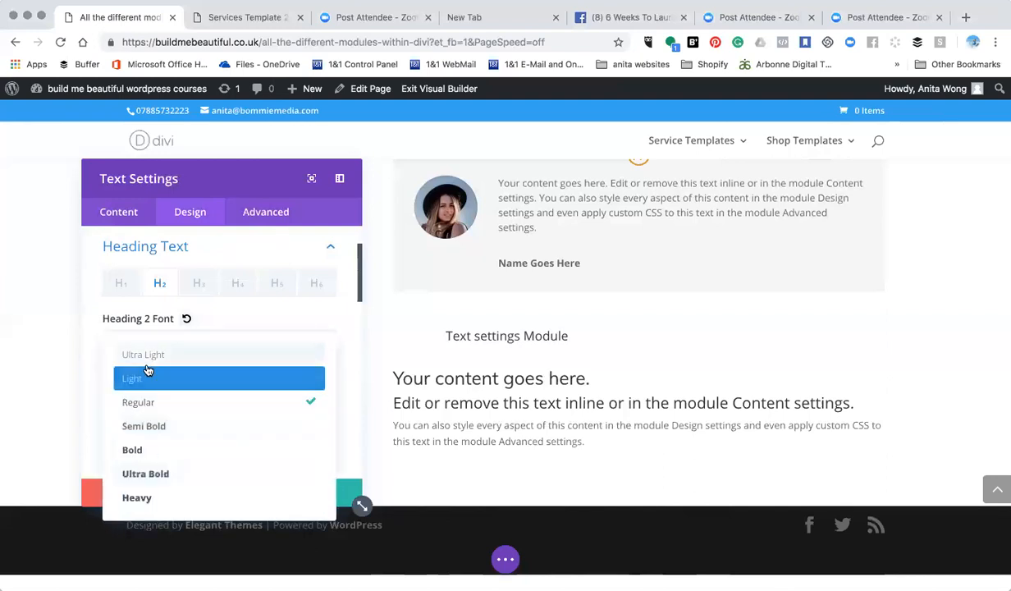
click(152, 435)
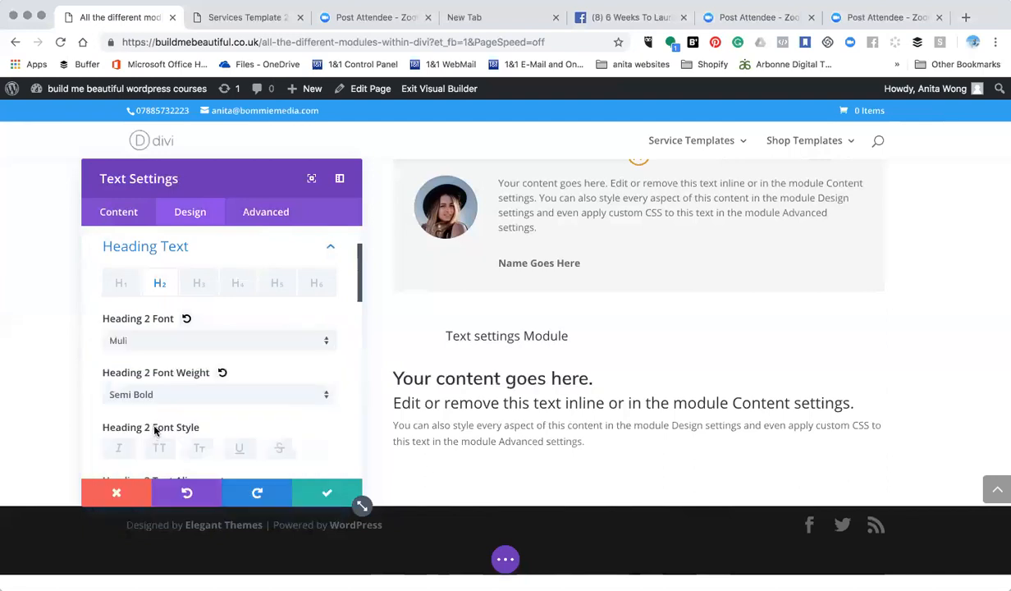
Try the italic, uppercase, small caps, underline and strikethrough styles on Heading 2, turning each one off again
scroll(161, 406, down, 4)
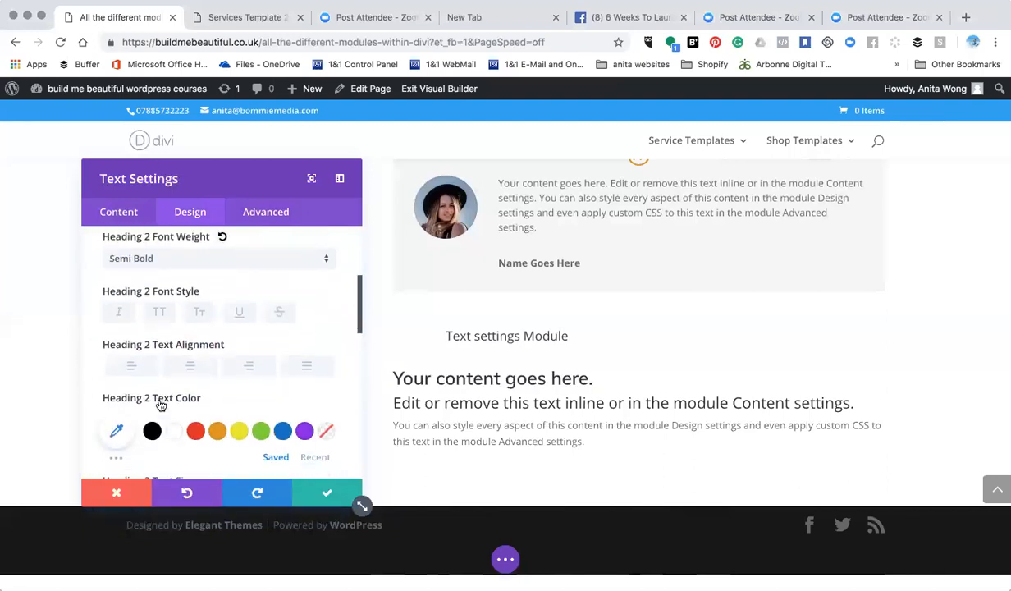
click(119, 315)
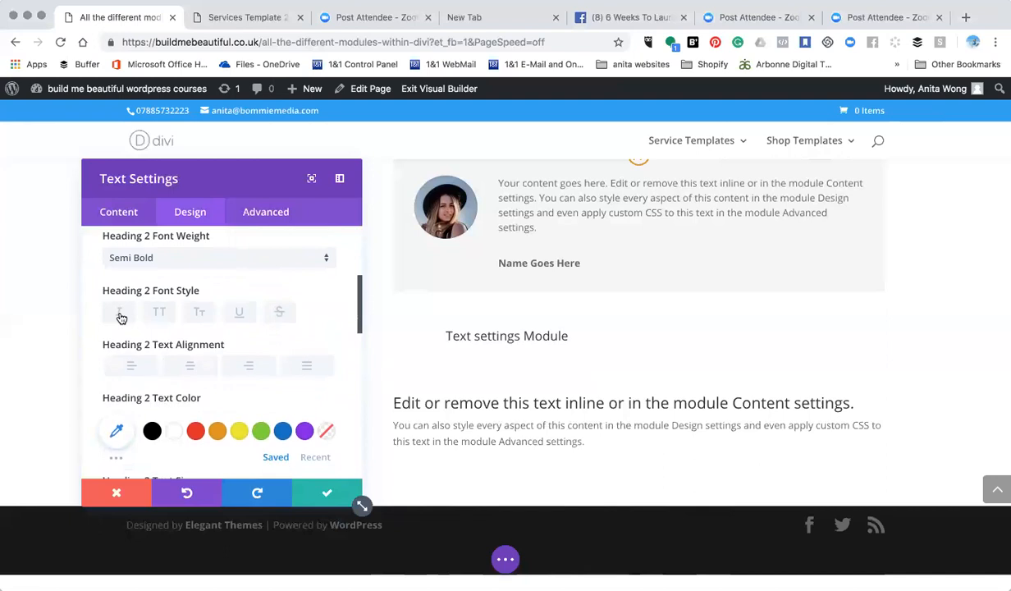
click(120, 318)
click(162, 317)
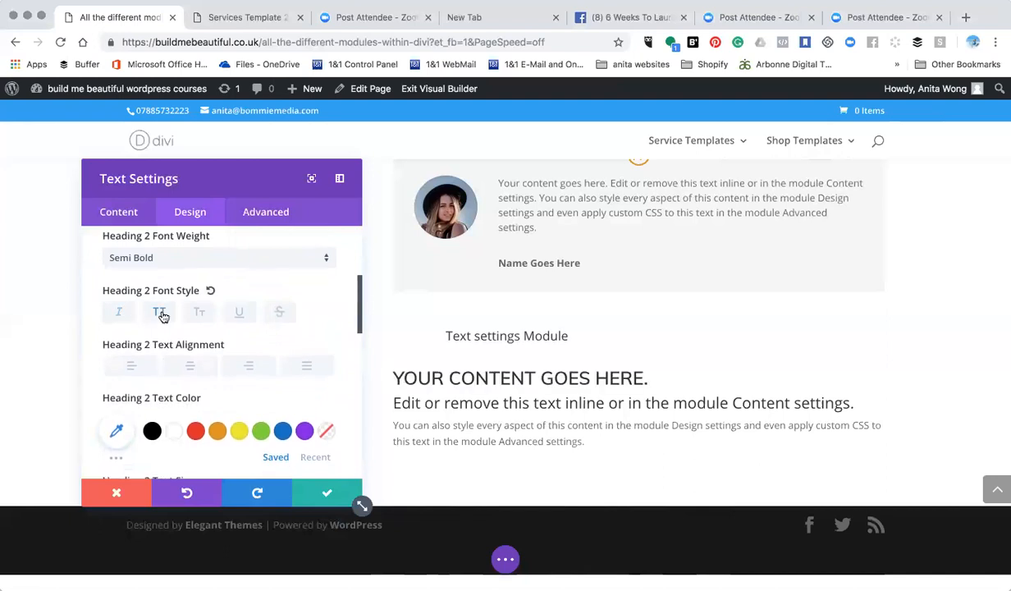
click(164, 317)
click(197, 312)
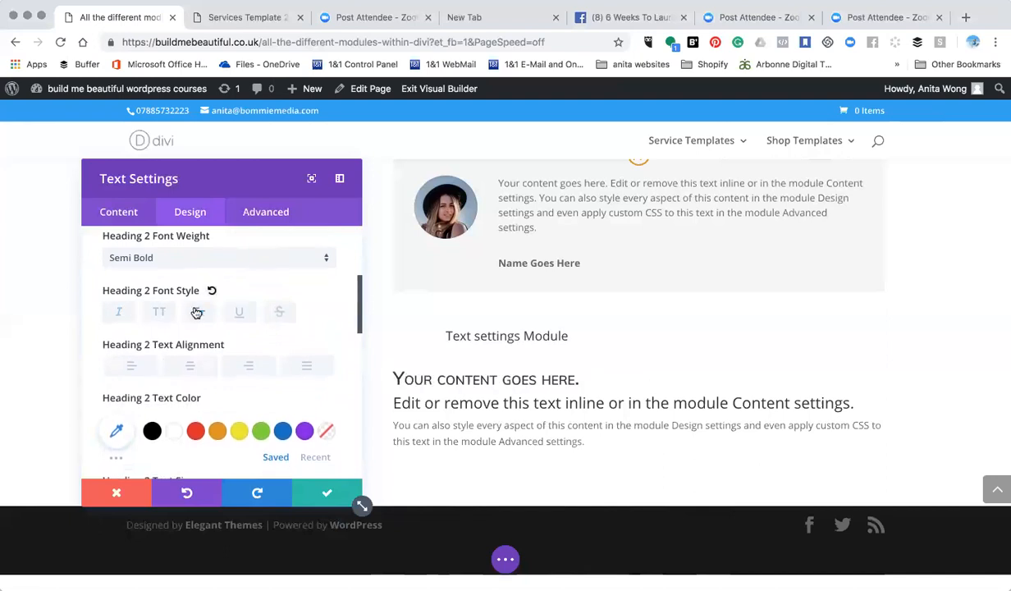
click(197, 312)
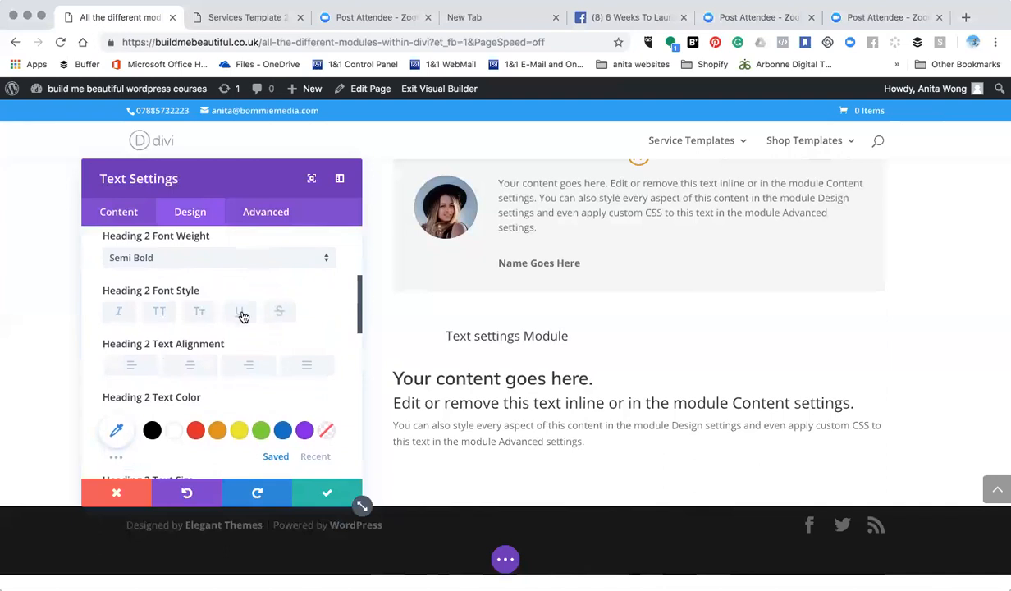
click(240, 314)
click(239, 313)
click(279, 313)
click(279, 313)
Center-align the Heading 2 text
click(190, 365)
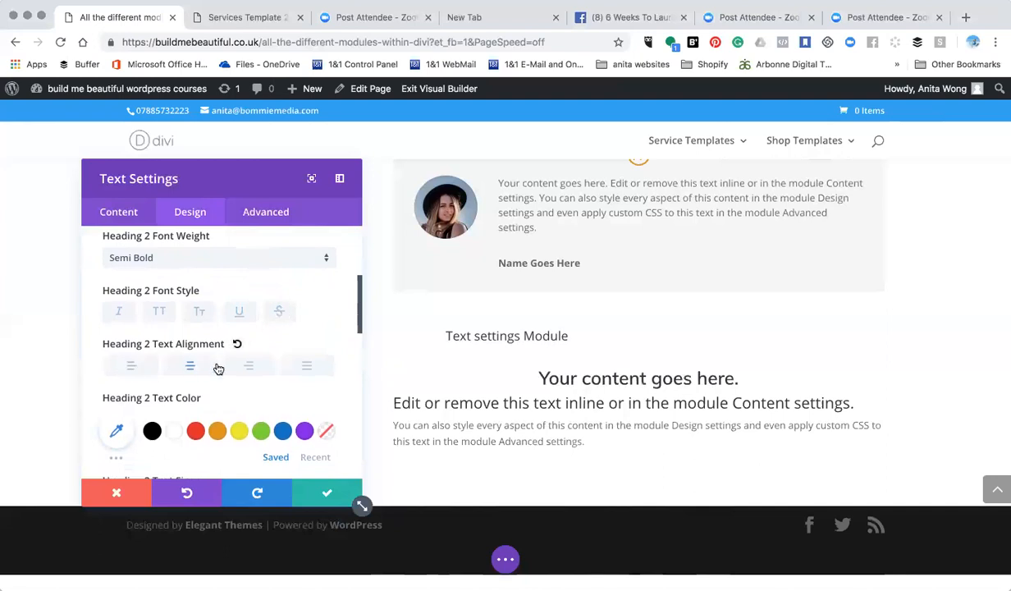
Try right and justified alignment on Heading 2 and settle on left alignment
click(241, 371)
click(307, 373)
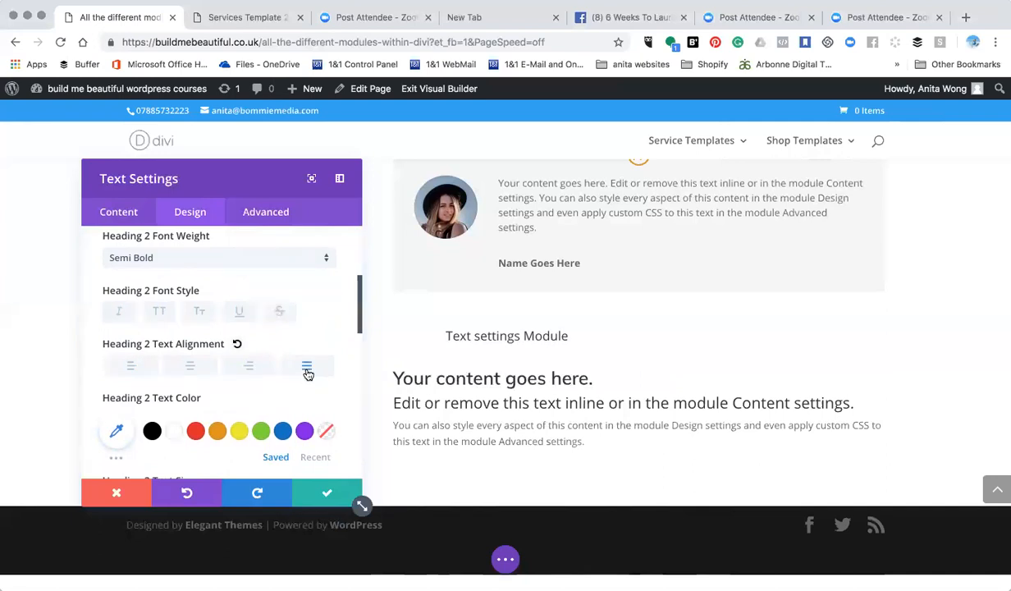
click(133, 370)
Set the Heading 2 text color to red (#e02b20) and its text size to 39px
scroll(135, 352, down, 3)
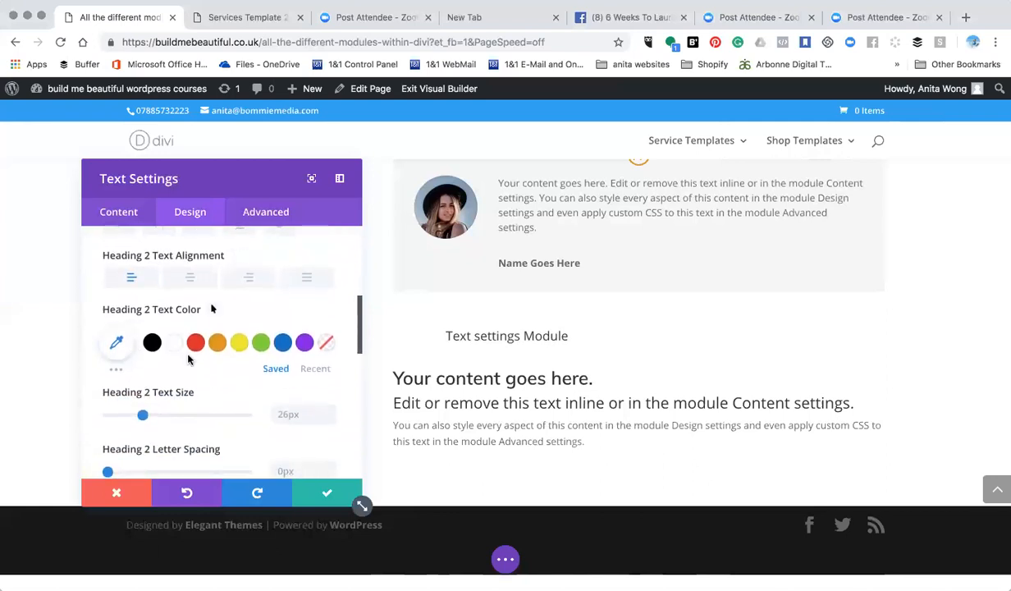
click(195, 343)
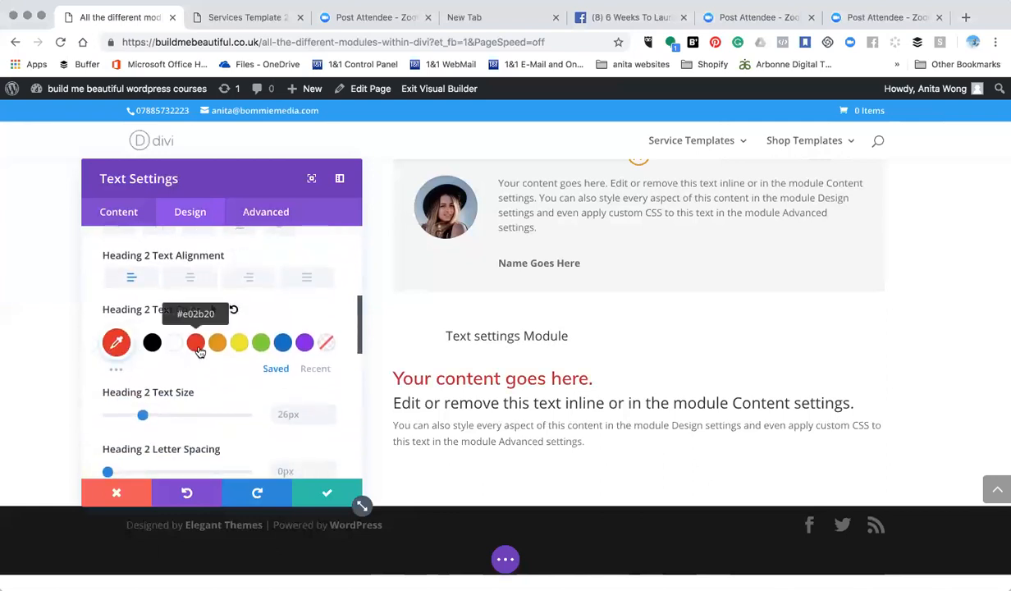
drag(142, 416, 161, 419)
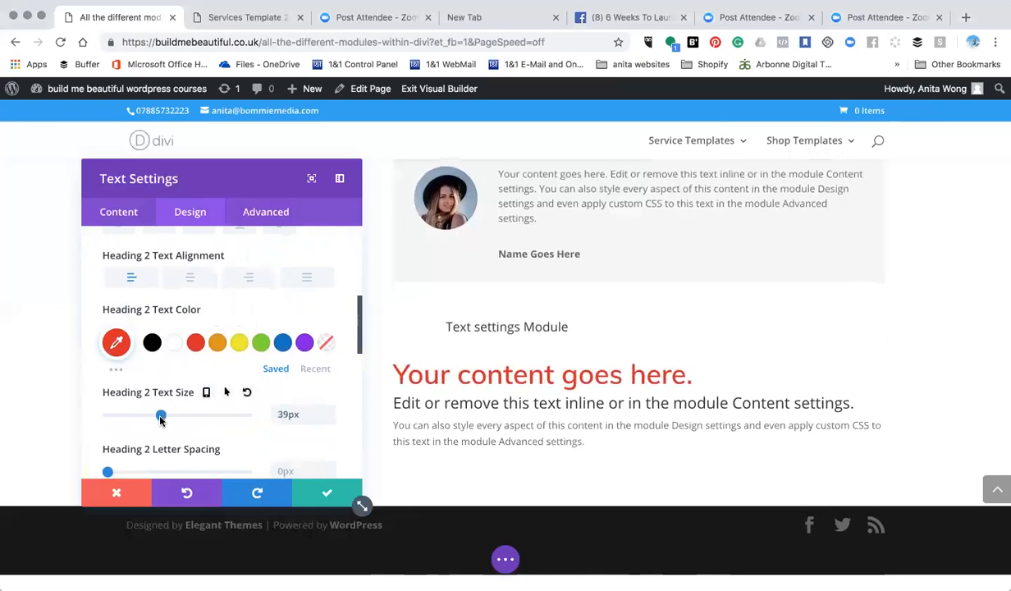
Enable responsive sizing for the Heading 2 text, preview the tablet size, and set the phone size to 32px
click(207, 394)
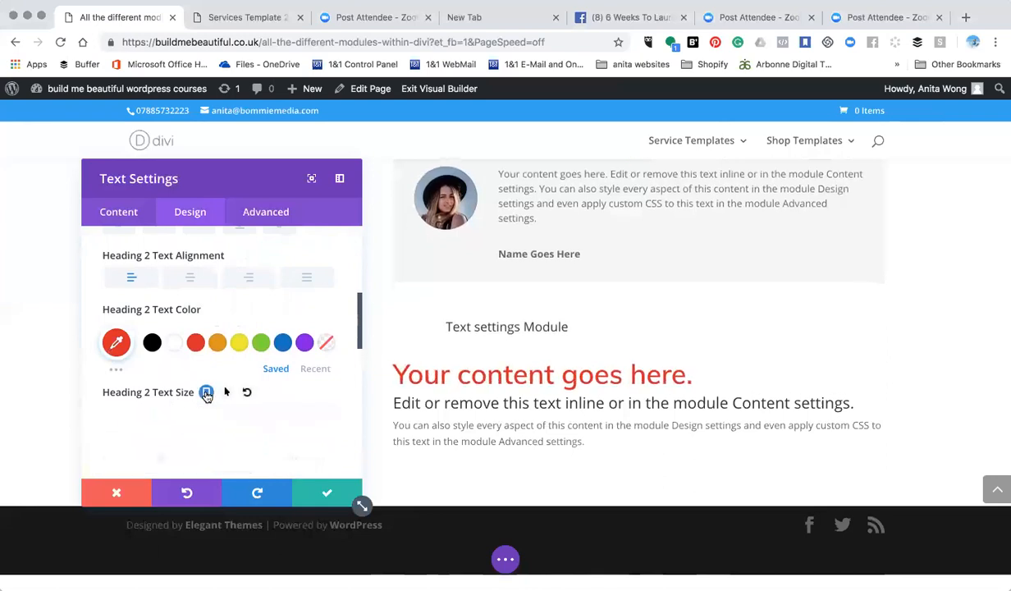
click(215, 419)
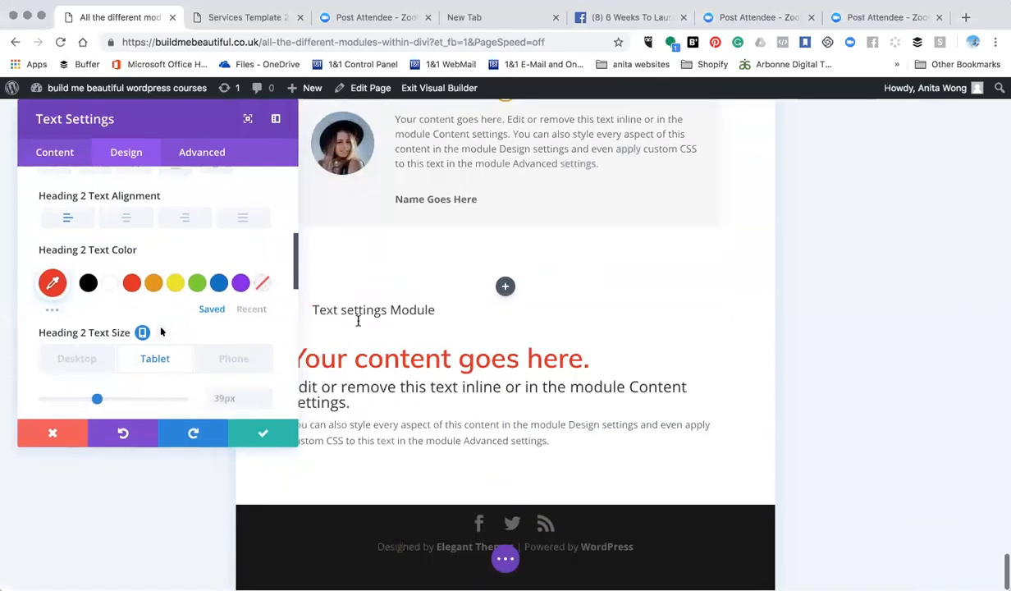
click(235, 362)
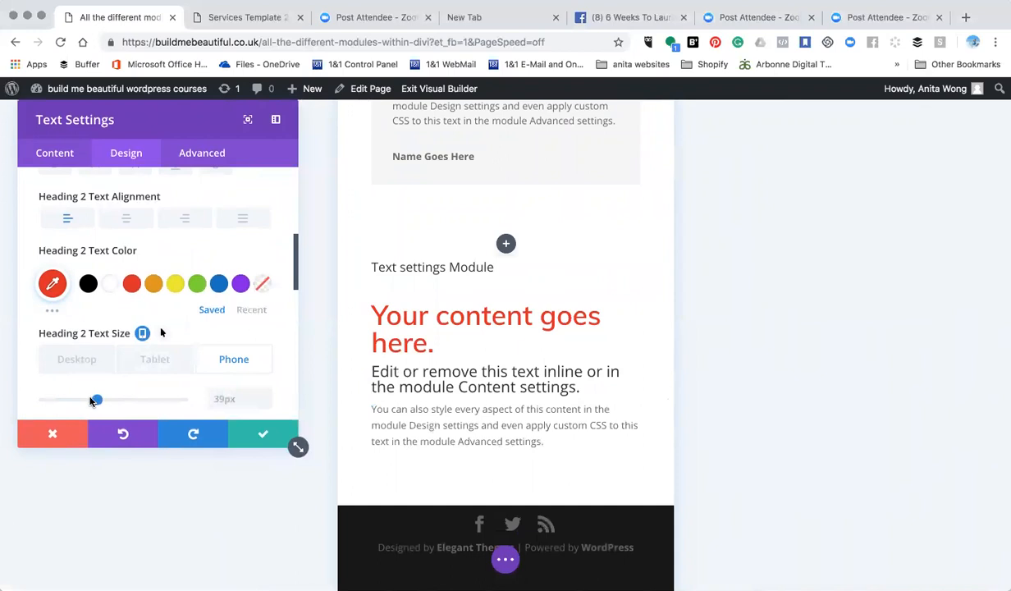
drag(95, 400, 87, 400)
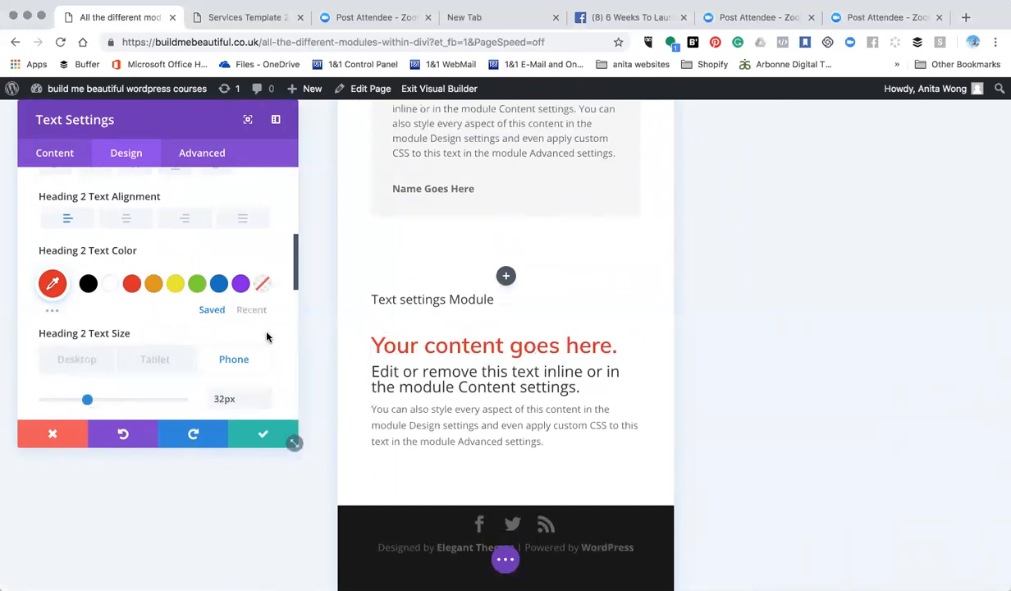
Set the Heading 2 letter spacing to 1px and its line height to 1.2em
scroll(220, 339, down, 3)
scroll(221, 341, down, 2)
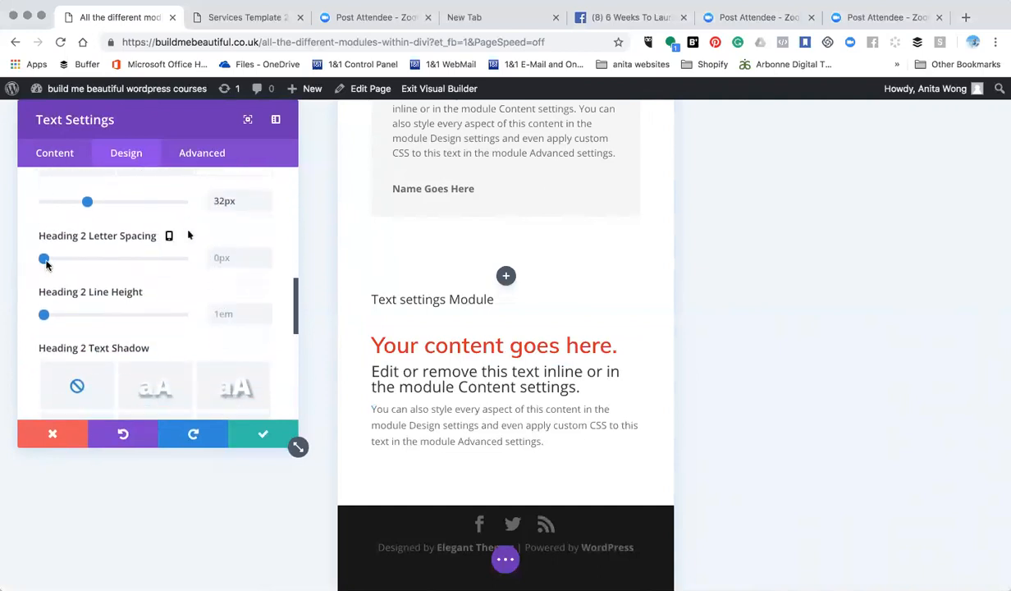
drag(46, 262, 46, 264)
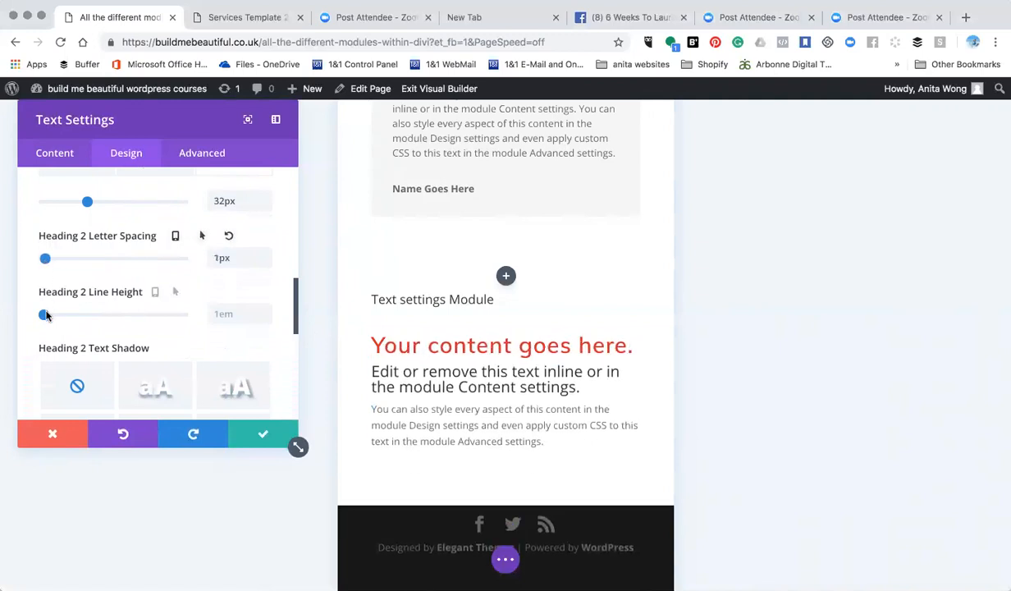
mouse_move(45, 316)
mouse_down()
mouse_move(71, 321)
mouse_move(59, 319)
mouse_up()
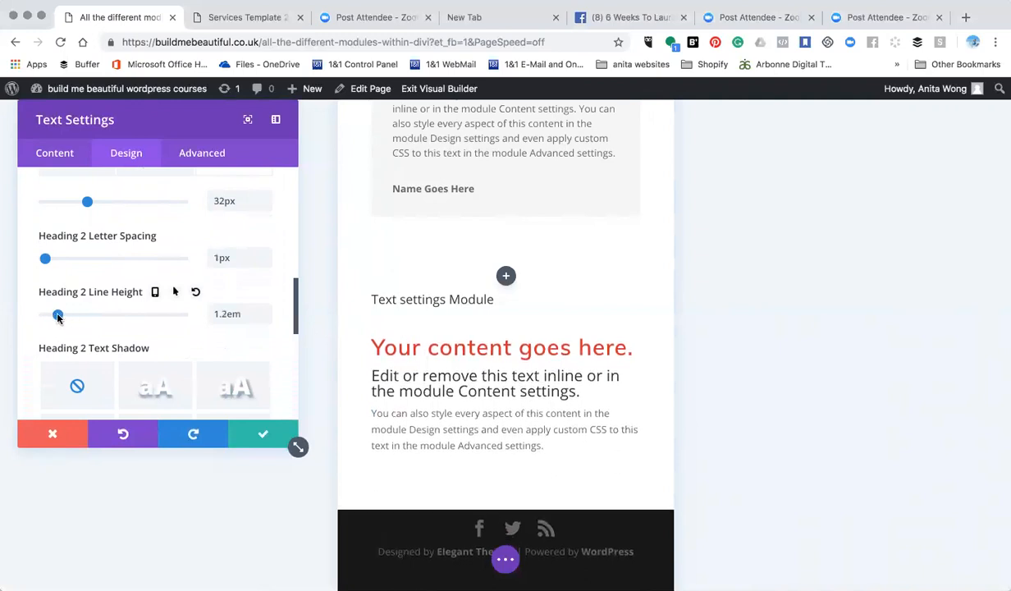
Try several text shadow presets on Heading 2 and set the shadow back to none
scroll(57, 316, down, 2)
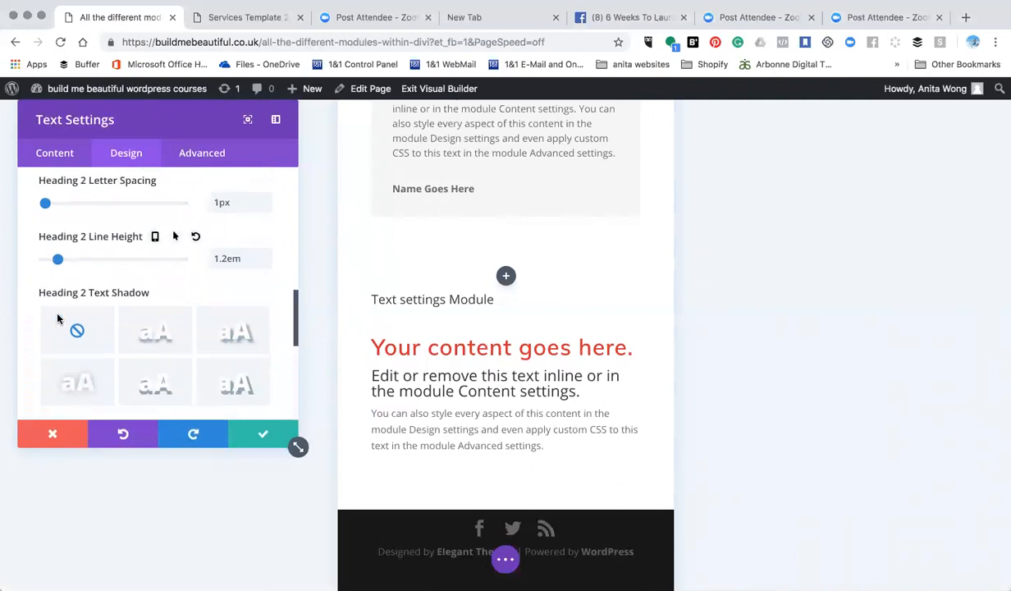
click(151, 317)
click(79, 358)
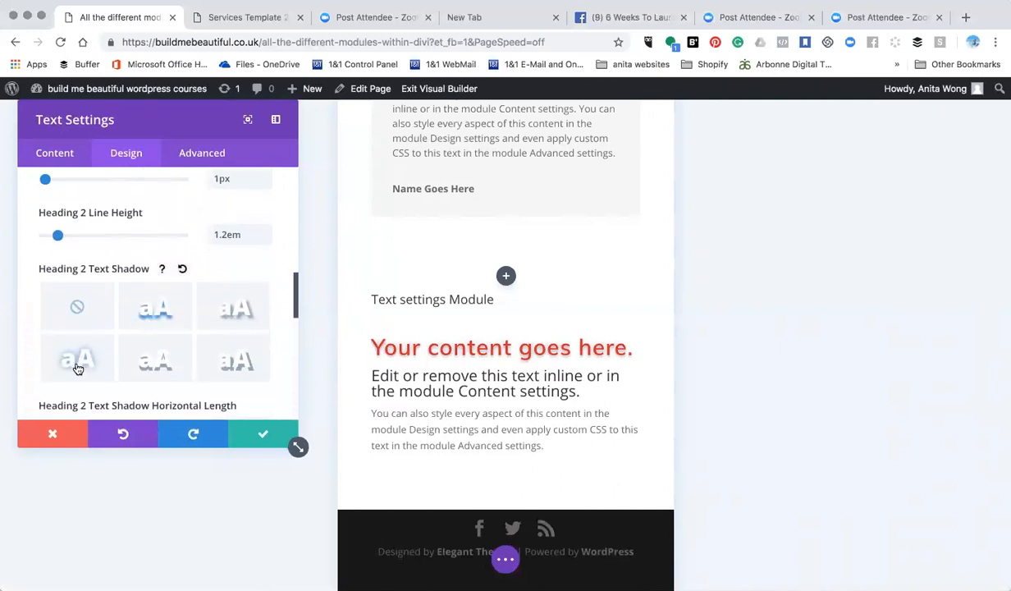
click(161, 365)
click(225, 355)
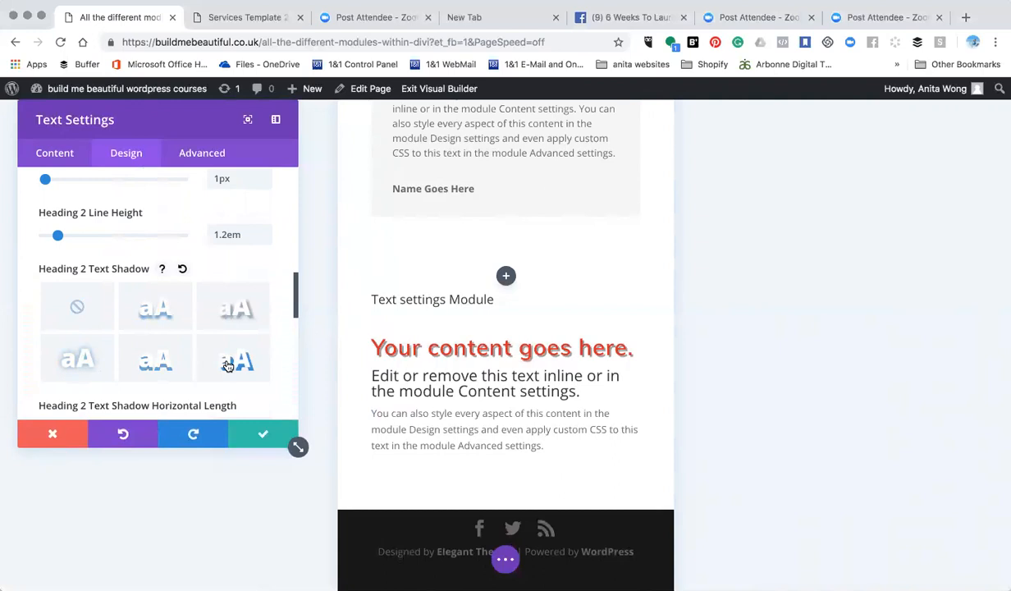
click(78, 306)
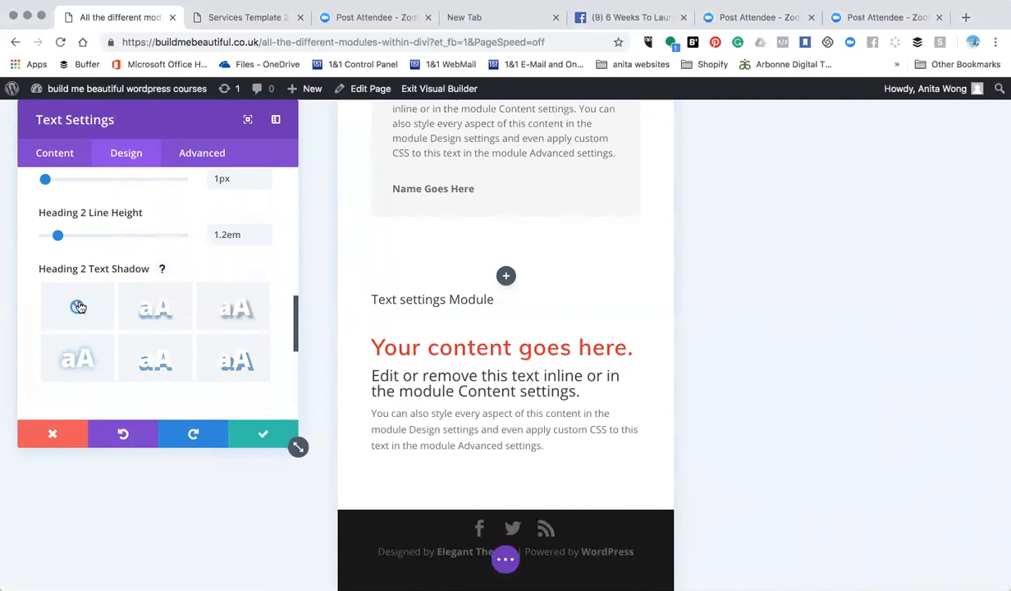
Look at the module's sizing options, including the width setting, and collapse them again
scroll(78, 306, down, 3)
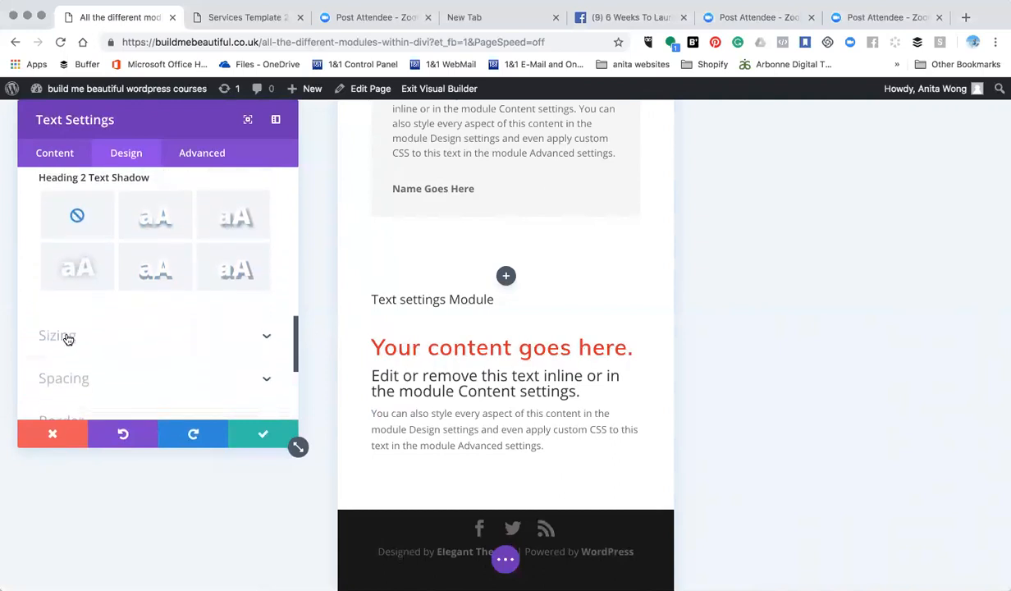
click(68, 339)
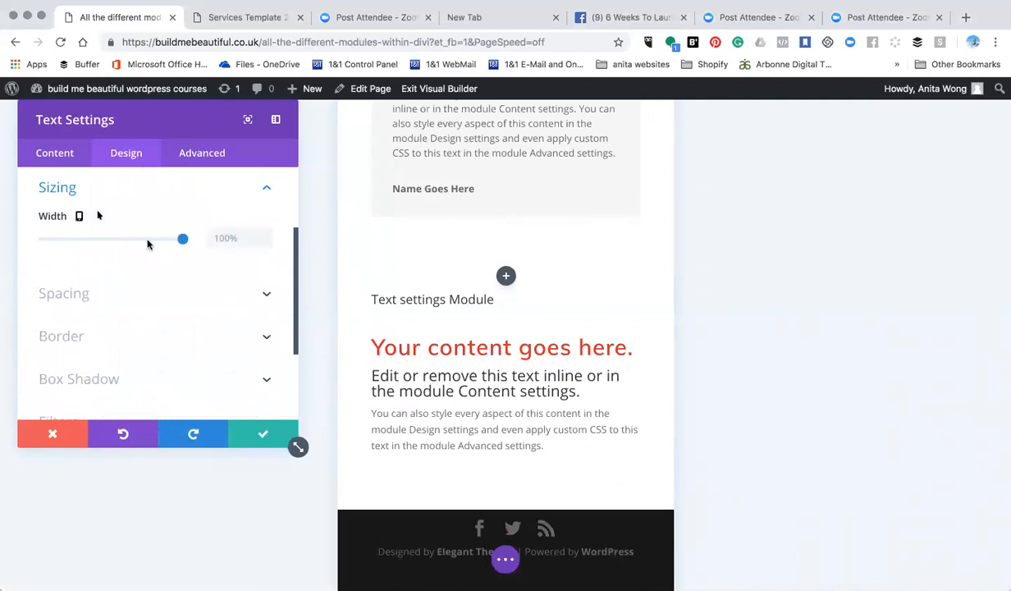
click(180, 197)
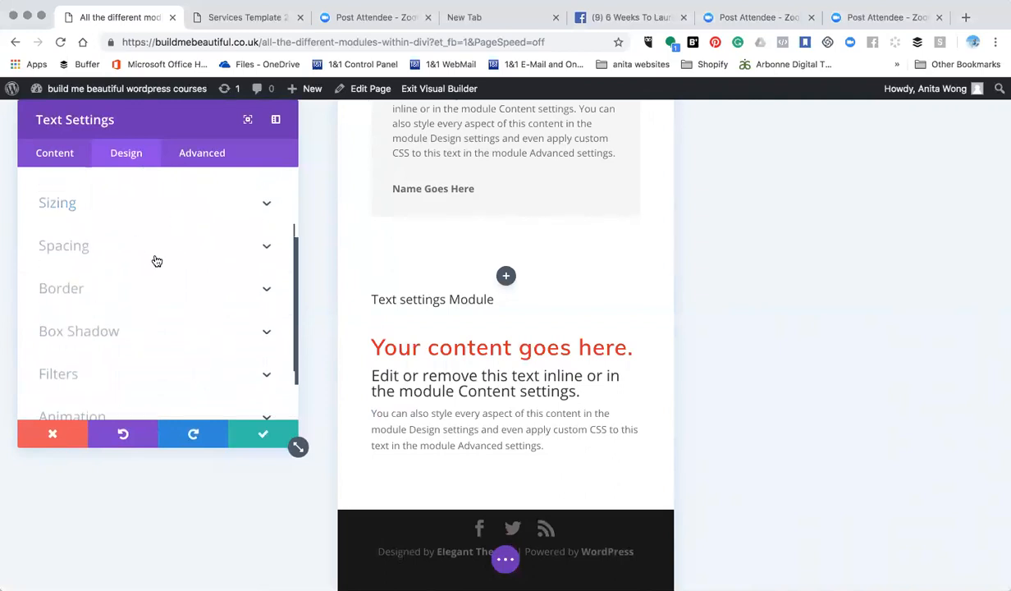
Set the module's Heading 3 font to Verdana and its font weight to Light
scroll(157, 261, up, 3)
click(153, 259)
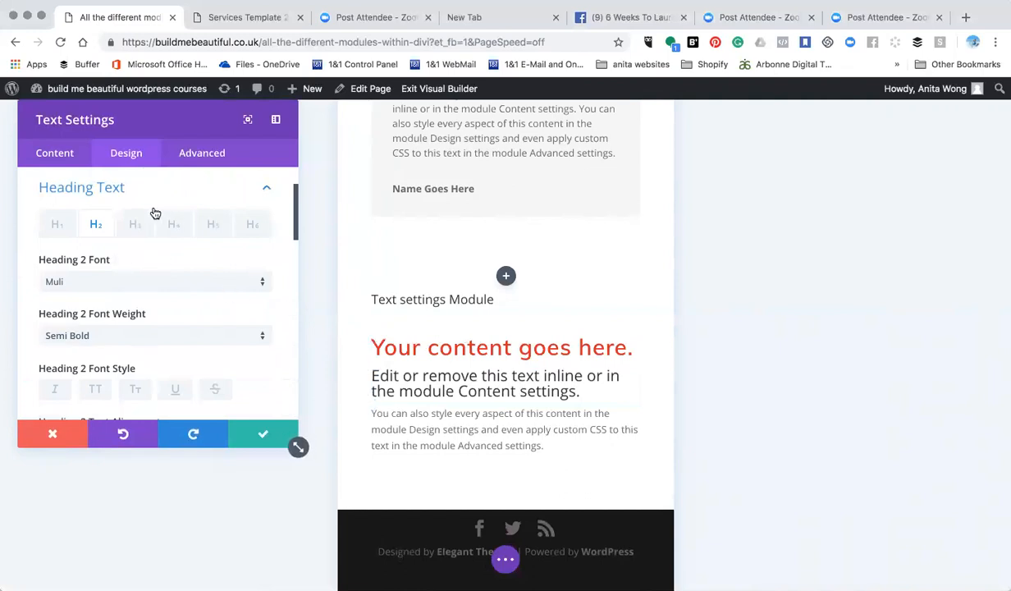
click(138, 224)
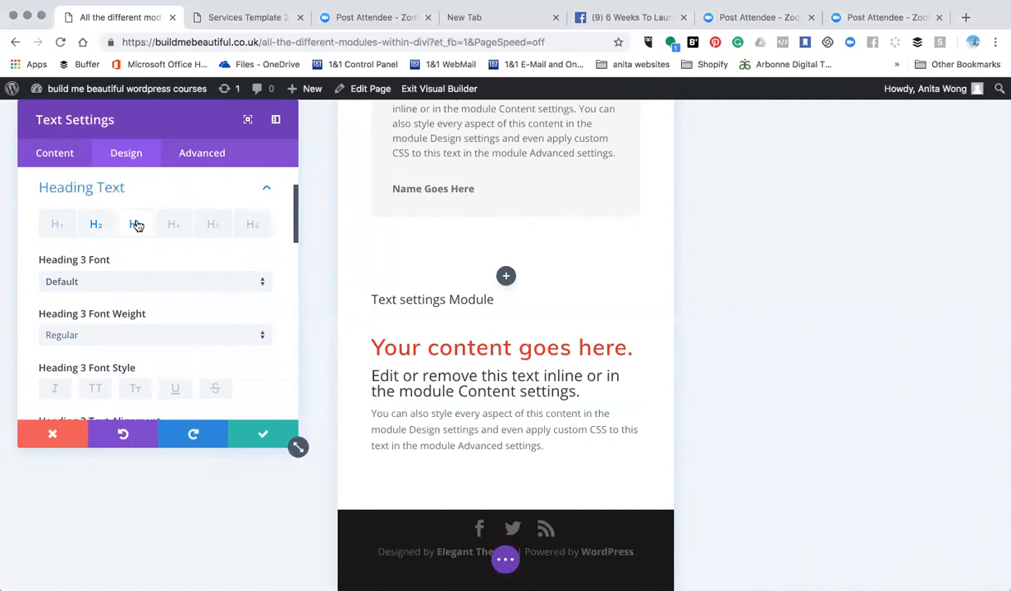
click(135, 283)
click(136, 264)
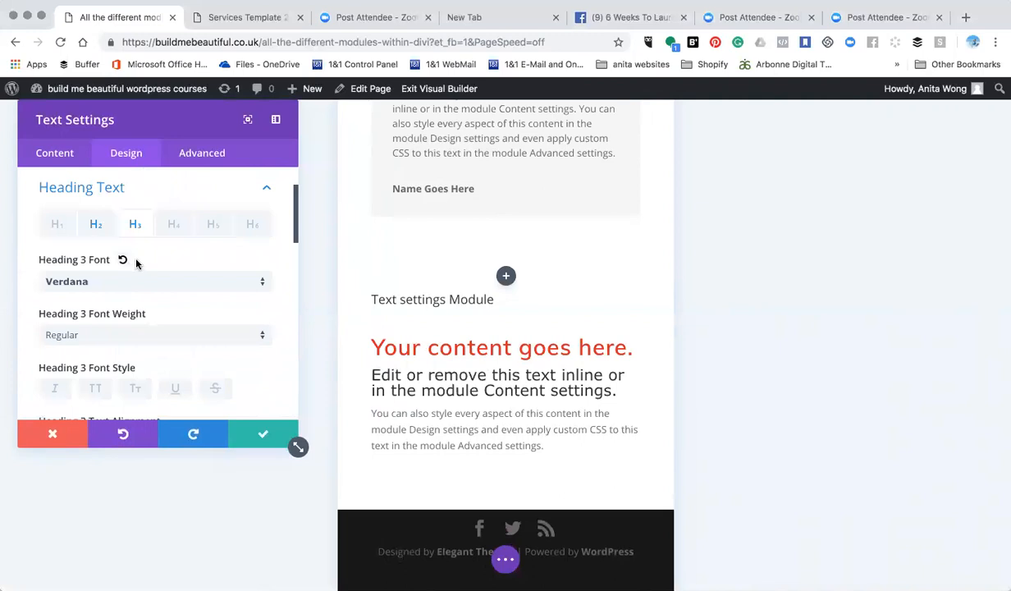
click(138, 336)
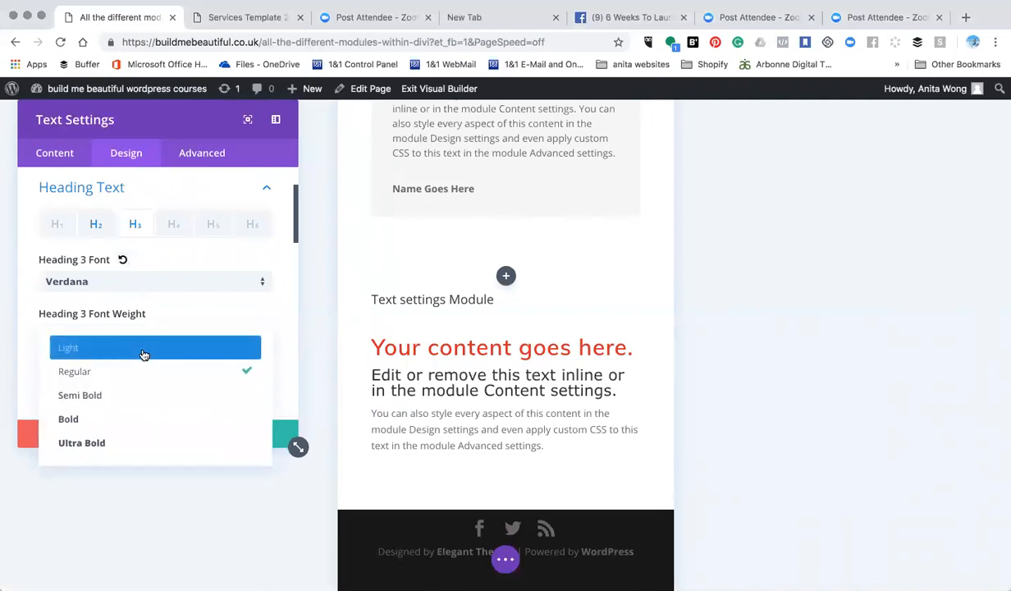
click(144, 352)
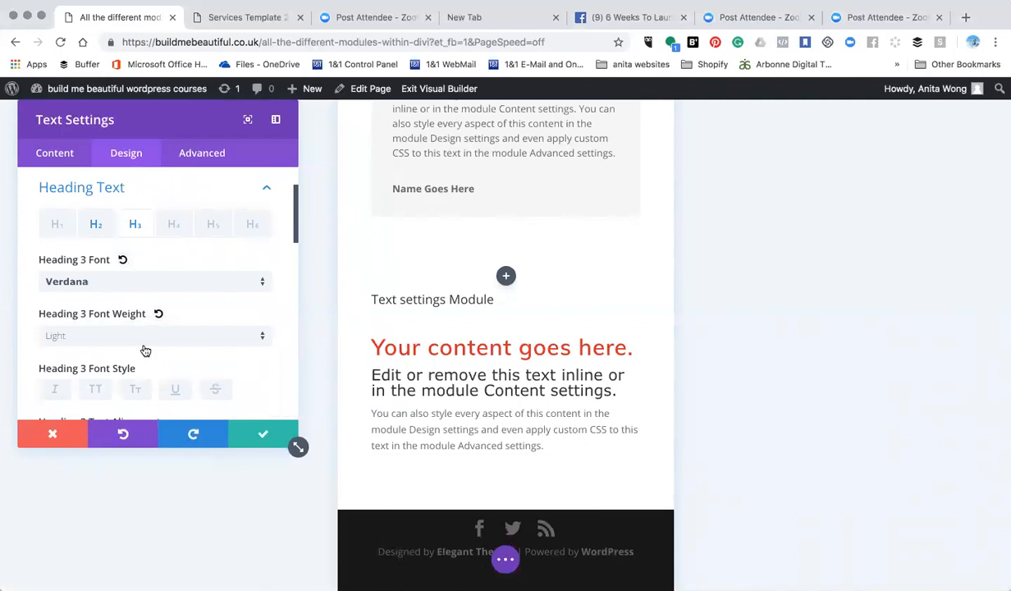
click(129, 288)
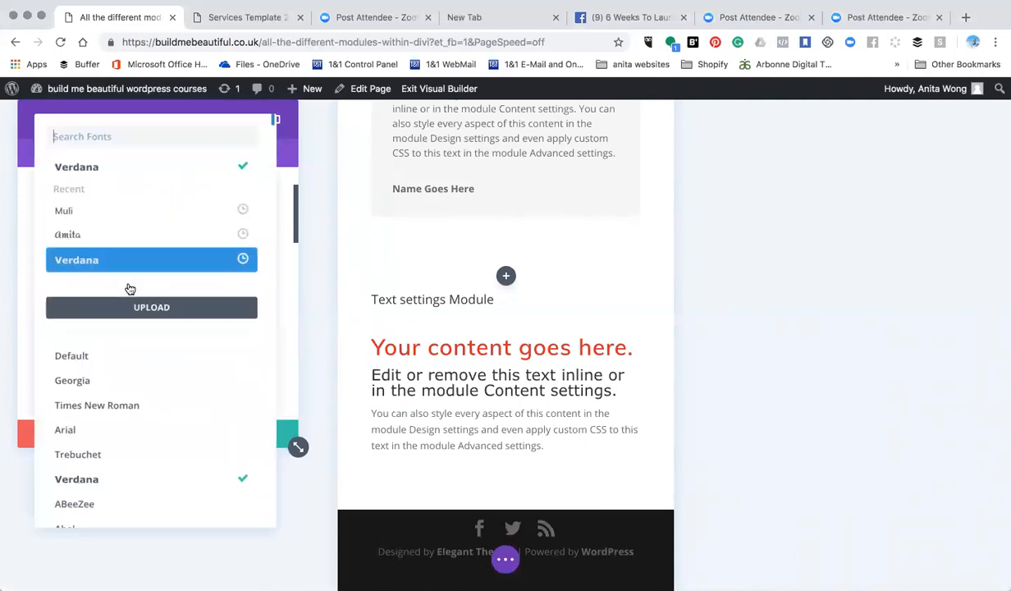
click(127, 174)
Center-align the Heading 3 text, trying the italic style on it and turning italic off again
scroll(135, 316, down, 2)
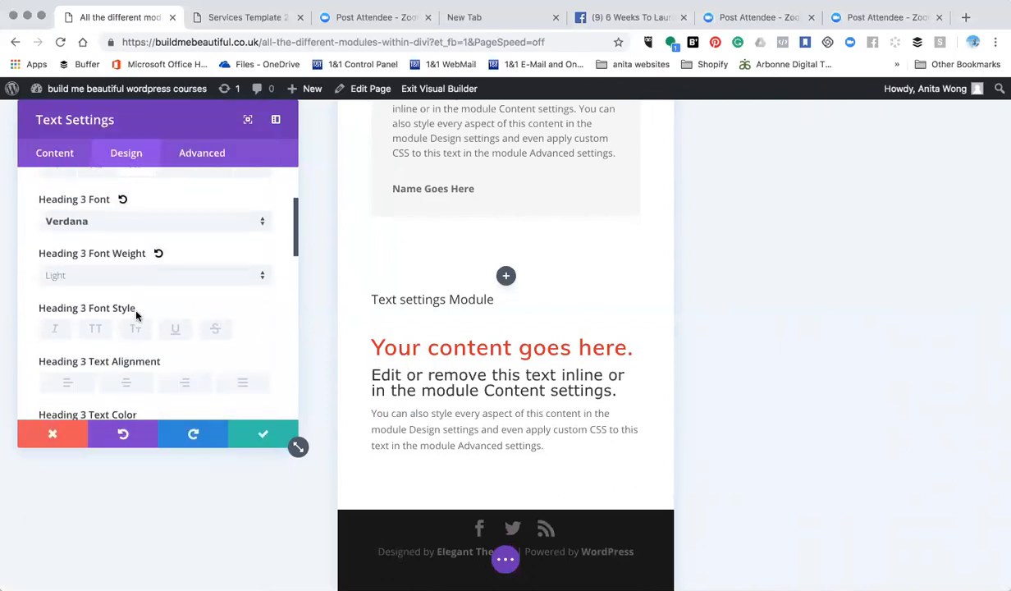
scroll(136, 316, down, 1)
click(55, 288)
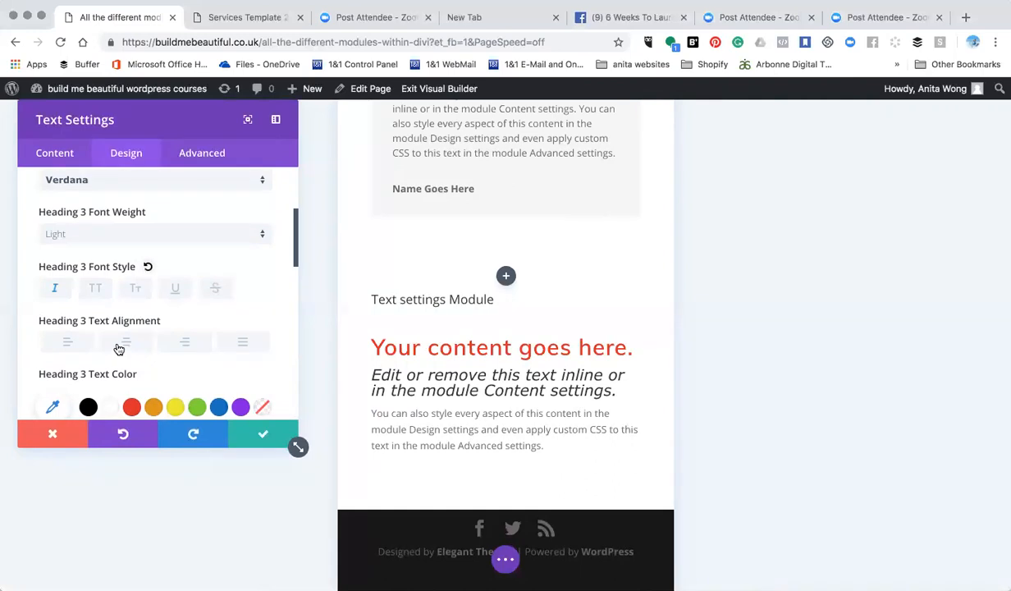
click(119, 347)
click(55, 291)
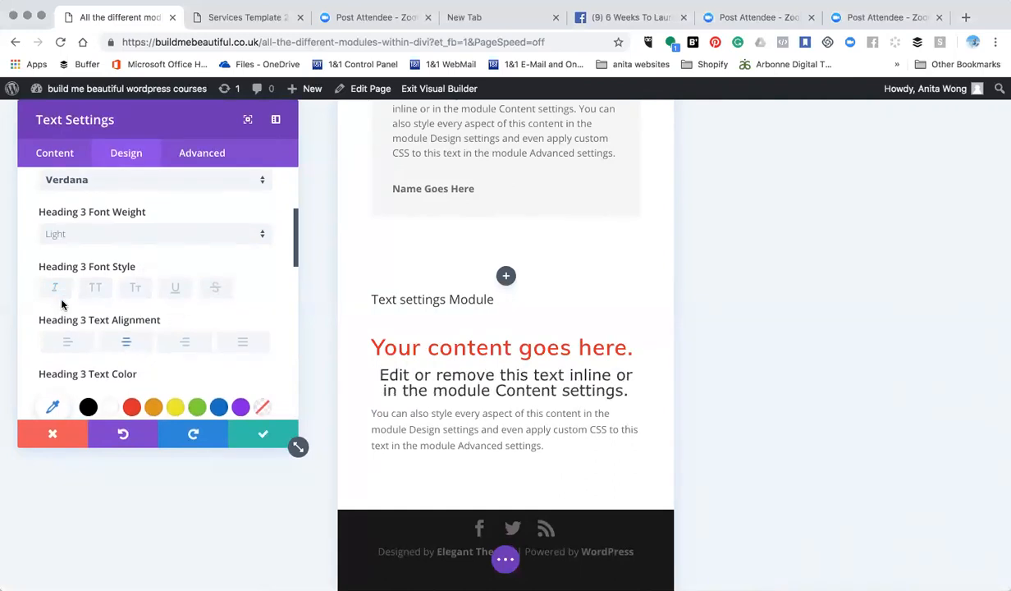
Set the Heading 3 text size to 15px and its text color to blue
scroll(59, 292, down, 3)
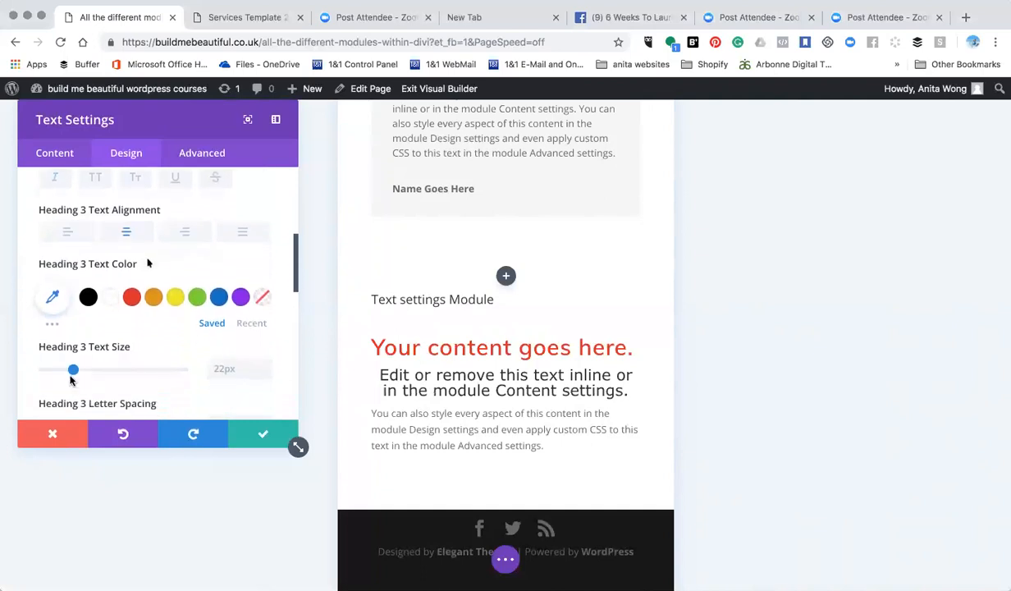
drag(72, 370, 64, 371)
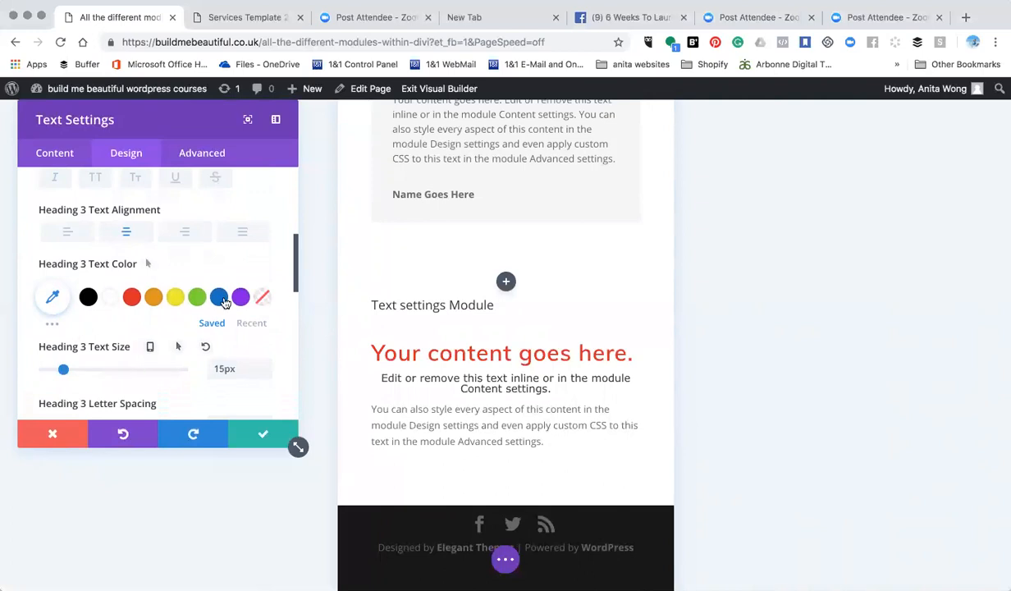
click(198, 296)
click(218, 299)
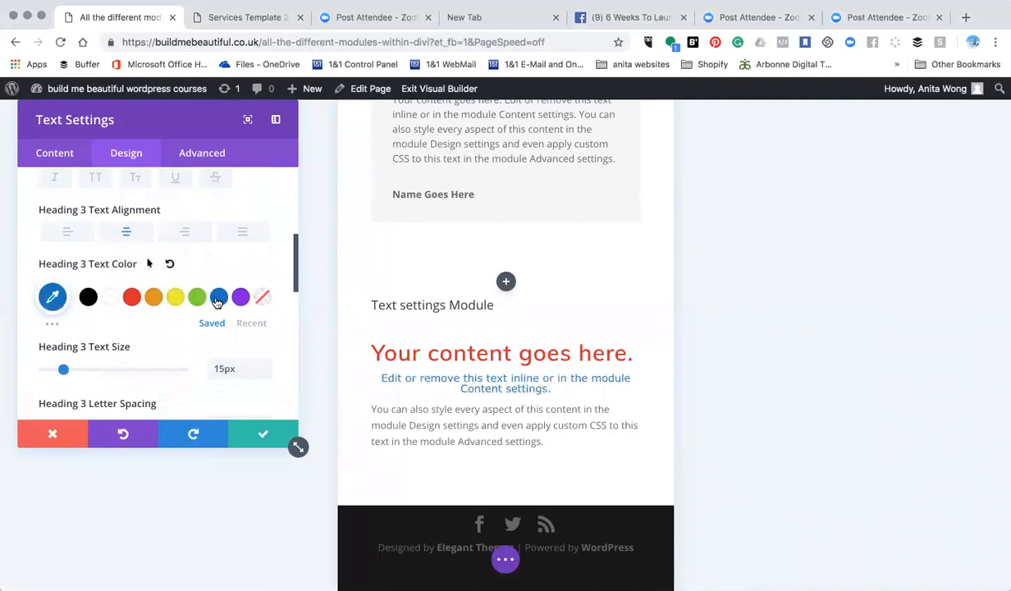
Look over the remaining Heading 3 spacing, line height and shadow options, and reopen the body text design options
scroll(216, 301, down, 3)
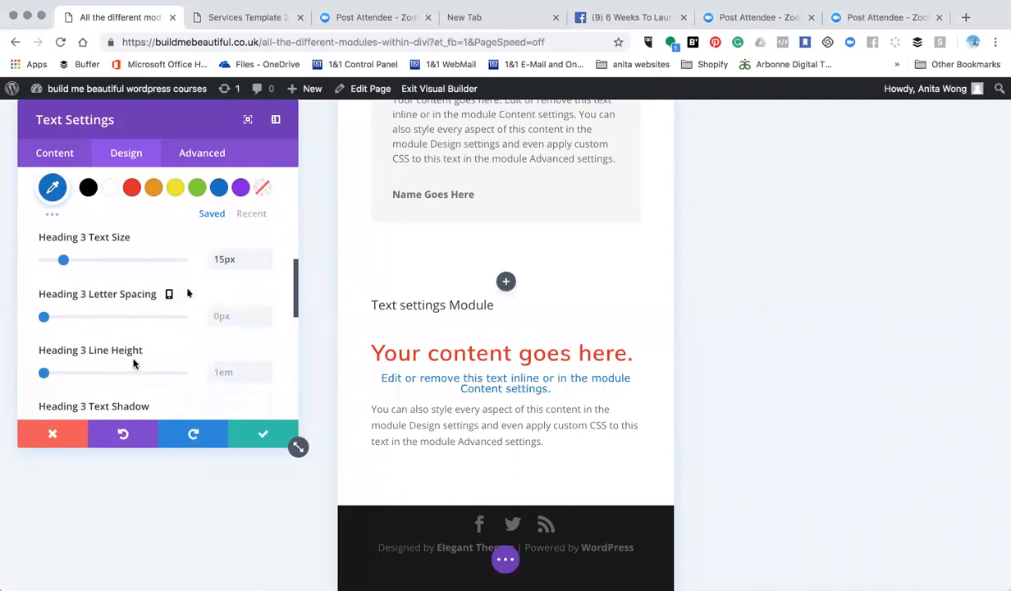
scroll(193, 358, down, 2)
scroll(194, 360, up, 4)
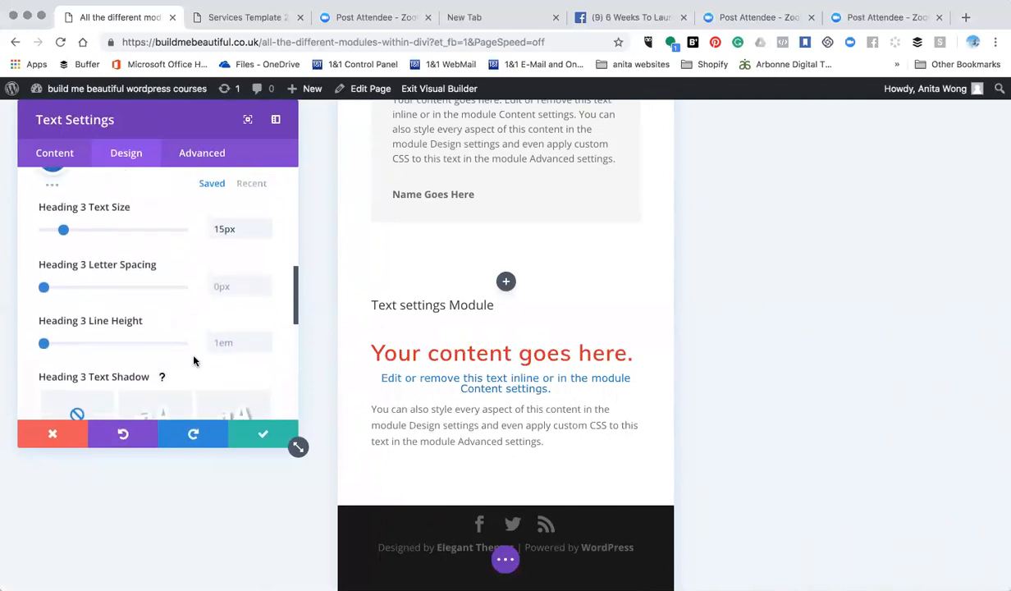
scroll(194, 360, up, 5)
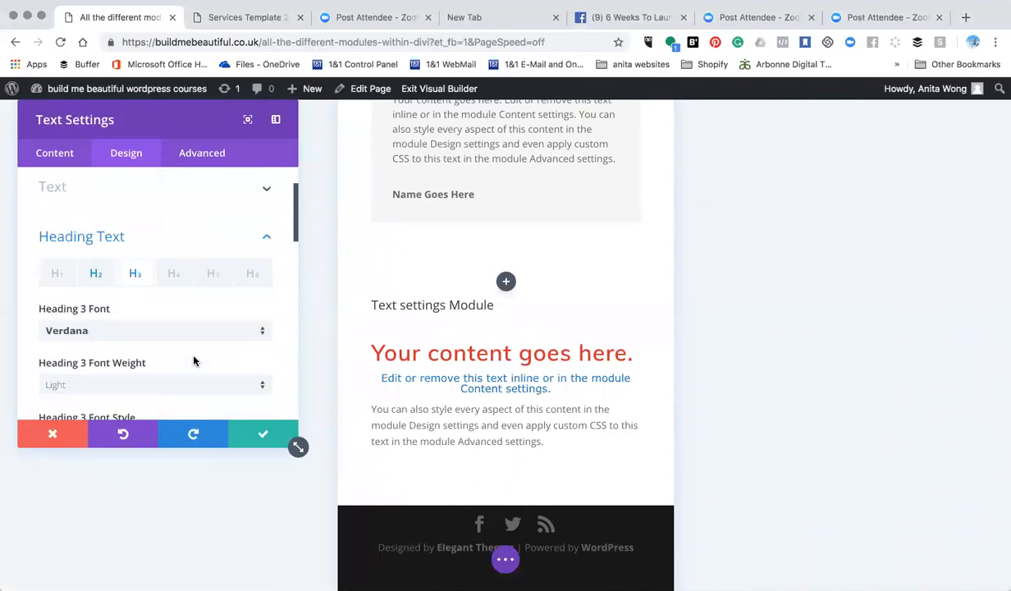
click(265, 271)
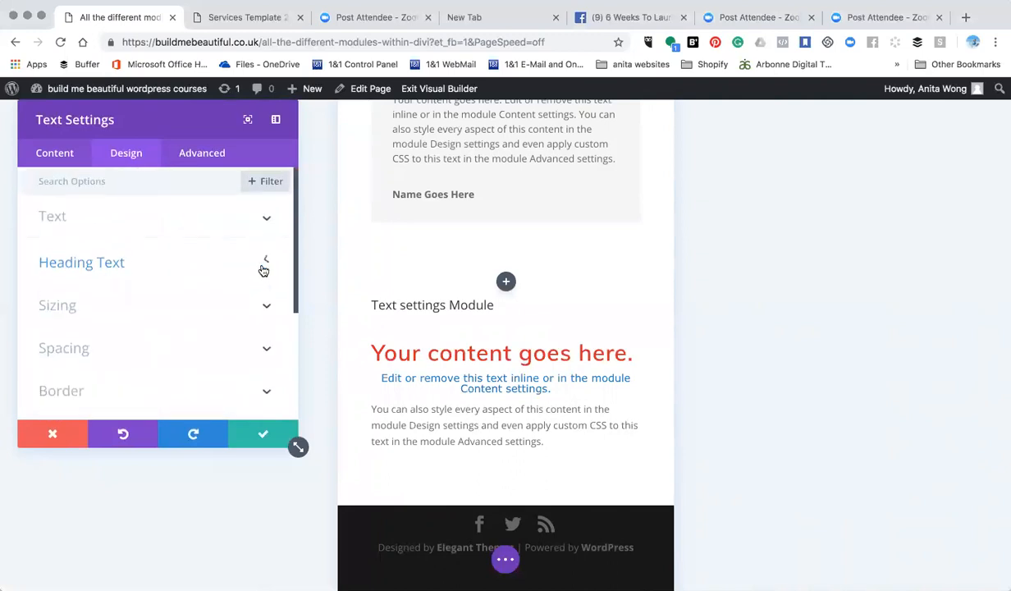
click(267, 218)
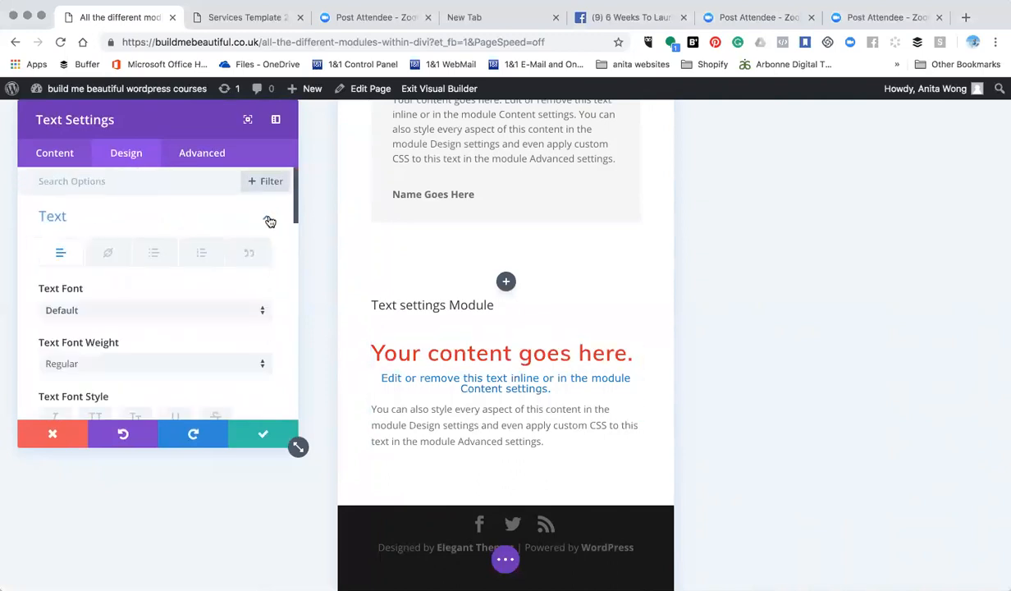
Set the module's body text font to Amita and its font weight to Bold
click(212, 313)
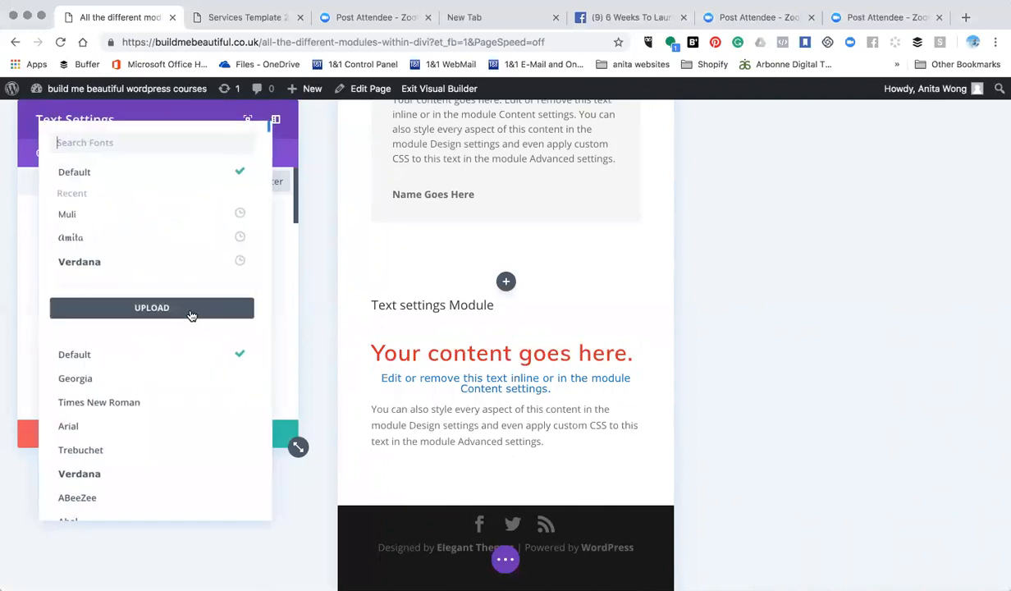
click(175, 241)
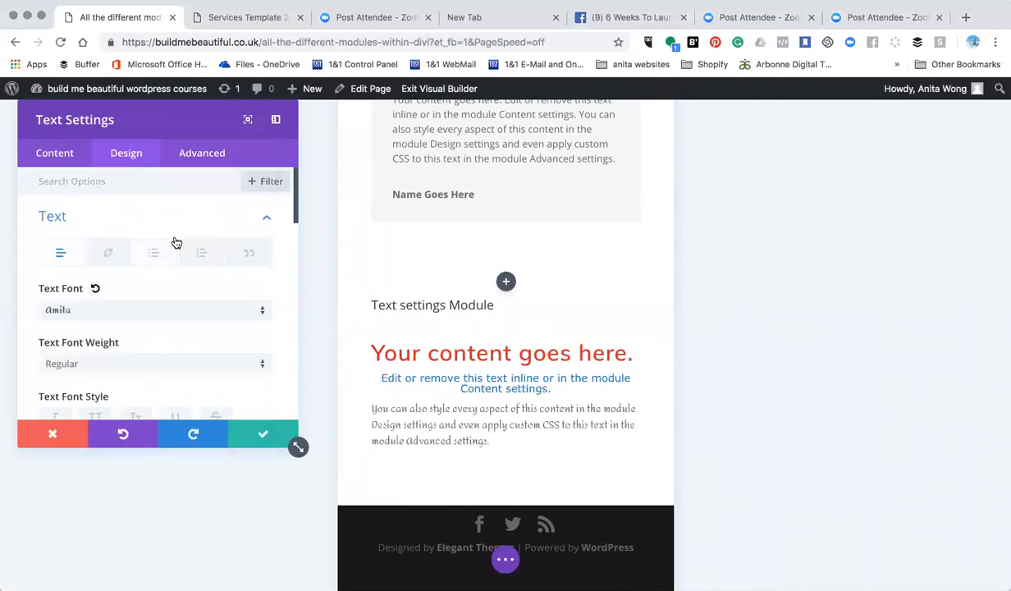
click(176, 363)
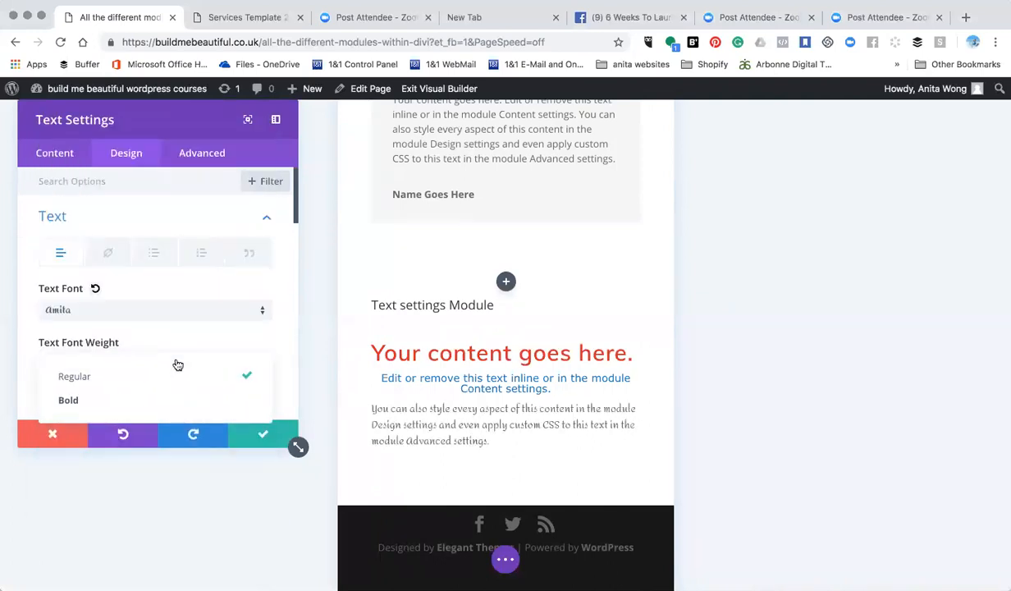
click(166, 400)
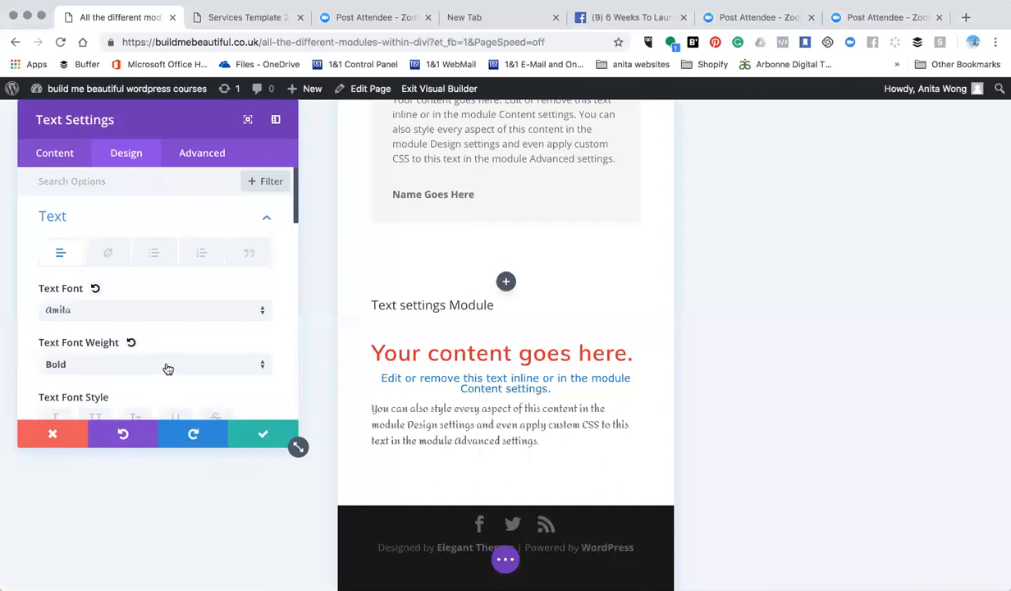
Set the body text size to 18px and try out its letter spacing
scroll(167, 368, down, 5)
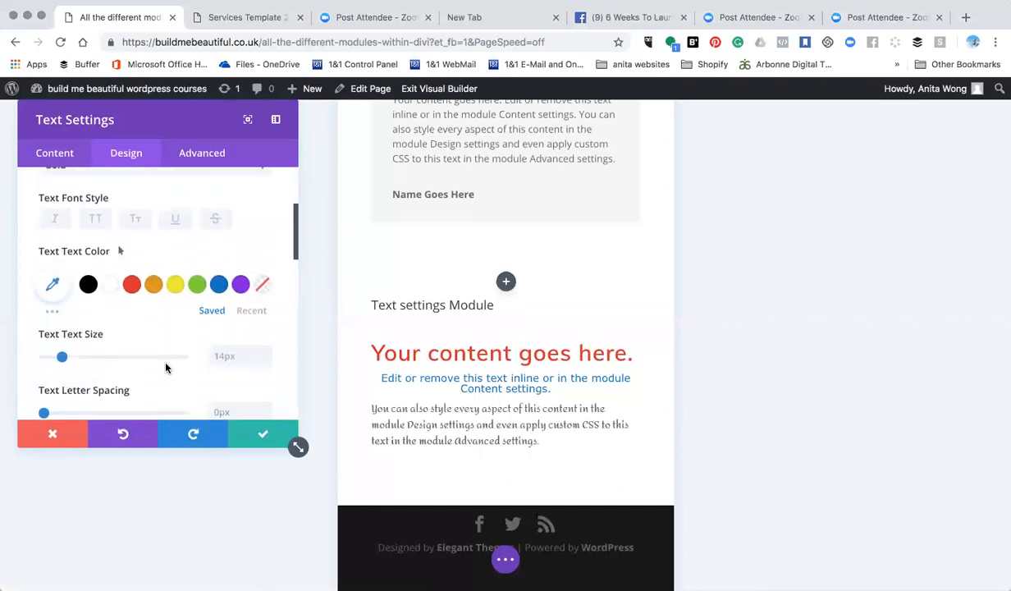
drag(62, 330, 68, 337)
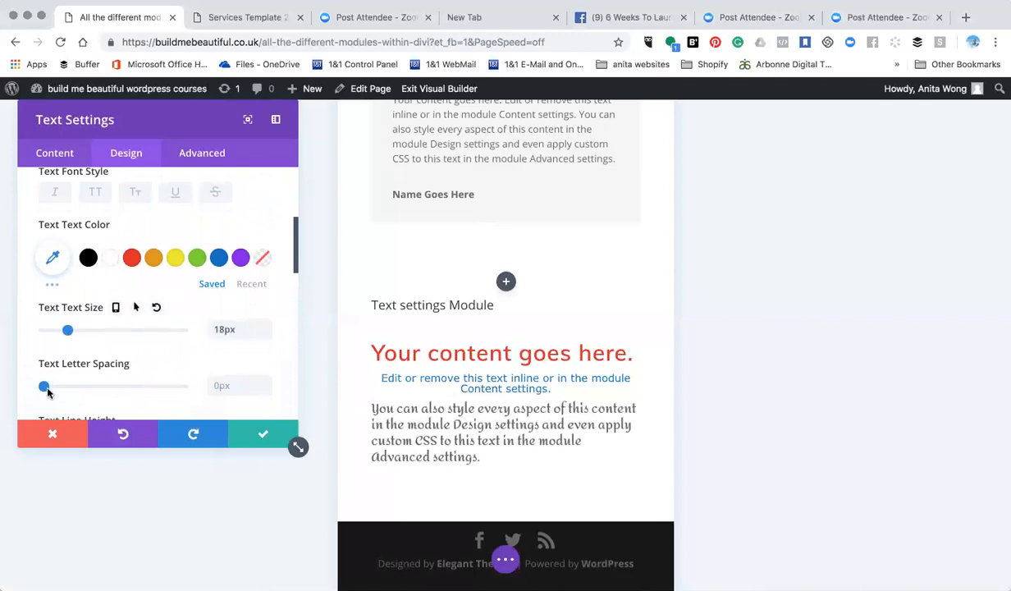
drag(45, 388, 43, 388)
scroll(44, 388, down, 3)
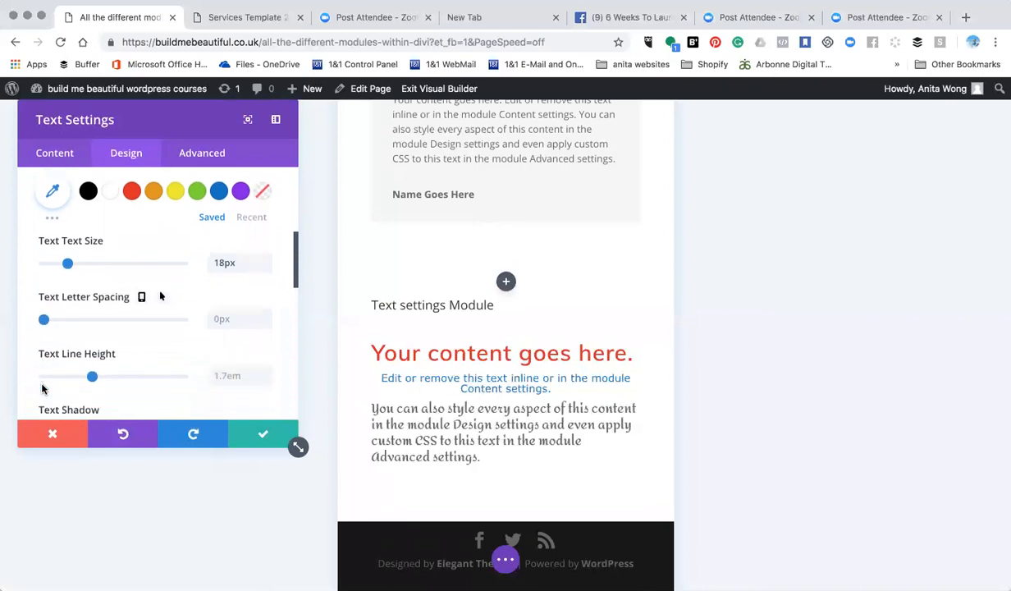
Change the body text font to Georgia
scroll(43, 389, up, 3)
scroll(43, 390, up, 4)
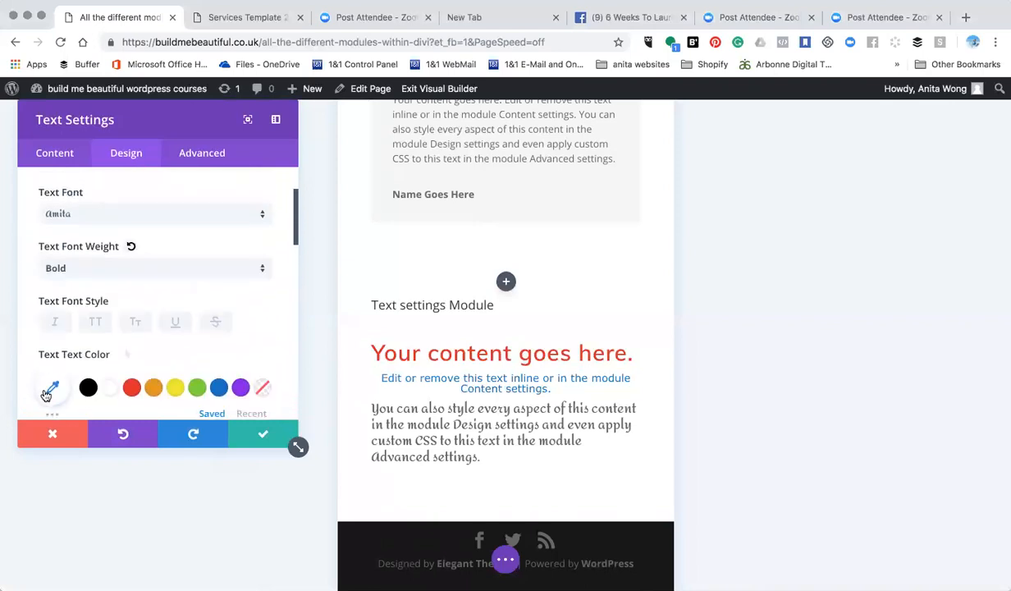
click(97, 240)
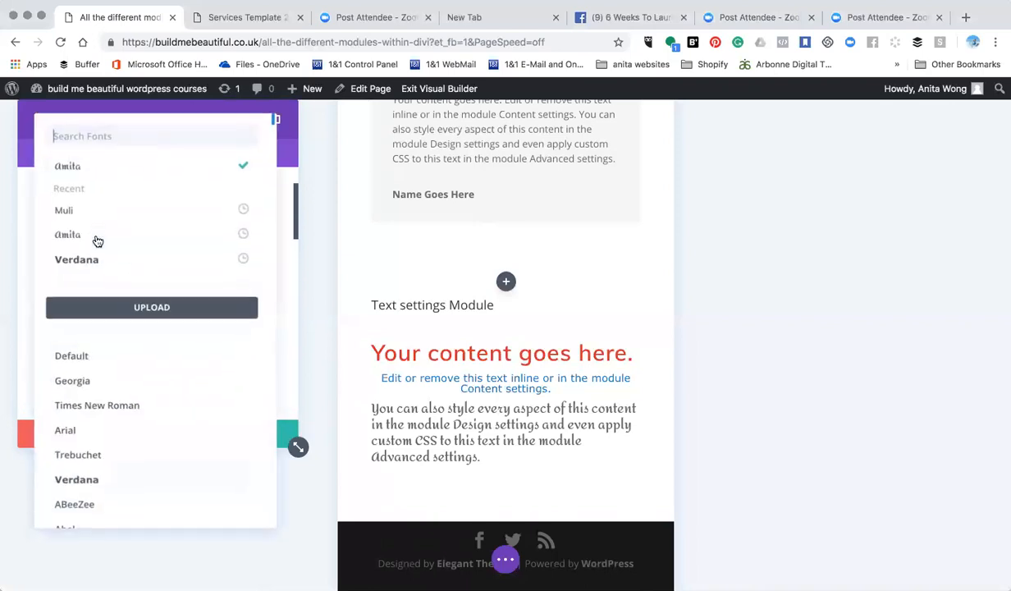
click(92, 382)
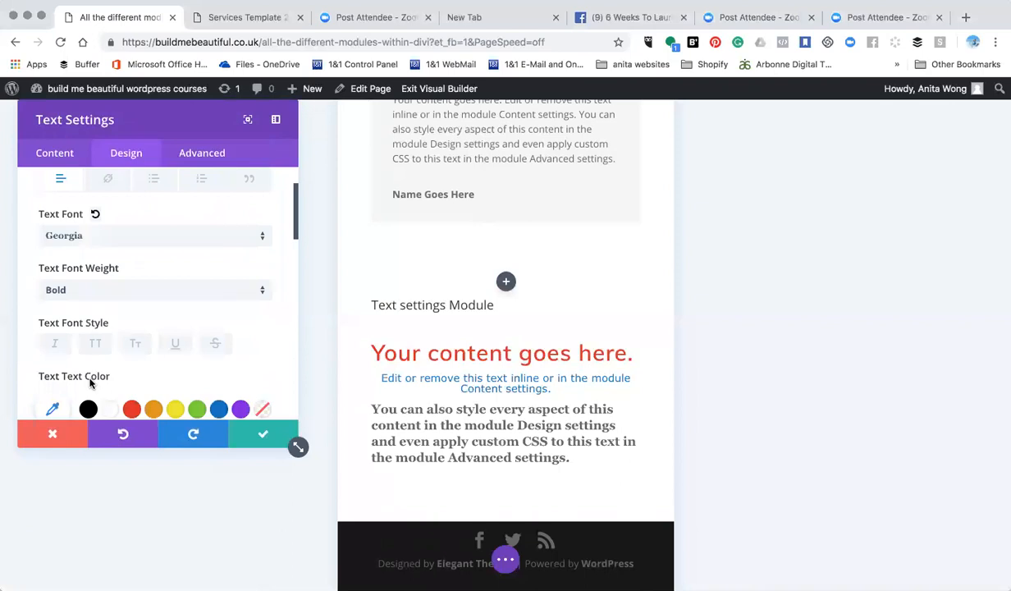
Color the body text orange and save the text module's settings
scroll(90, 383, down, 2)
click(154, 345)
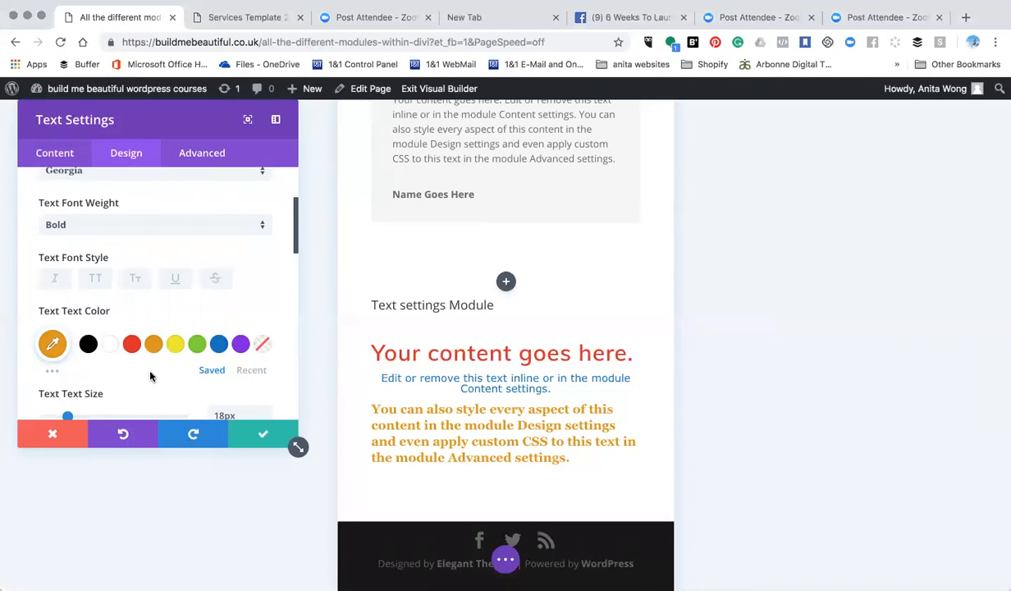
click(263, 433)
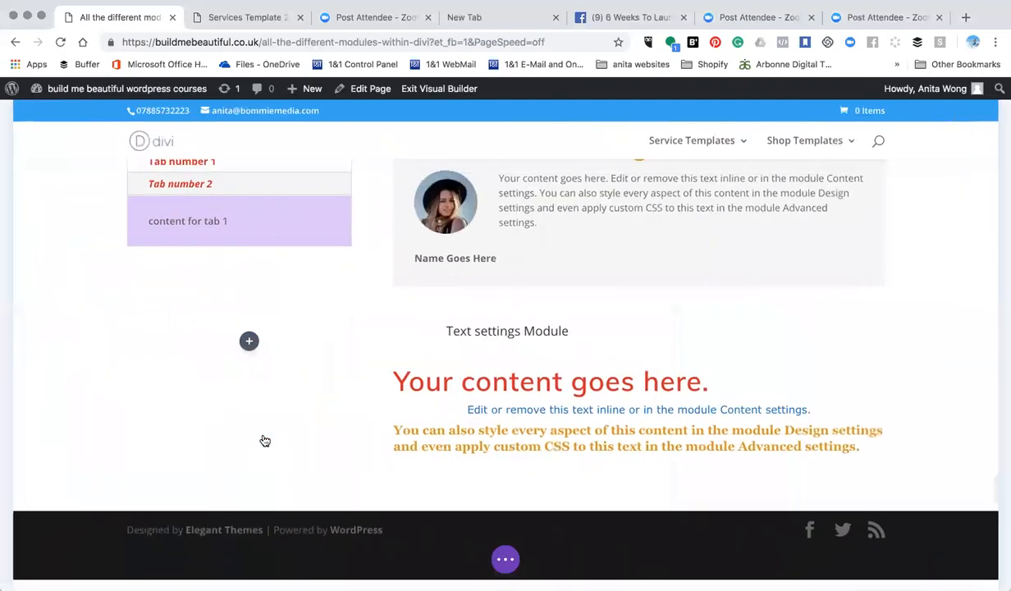